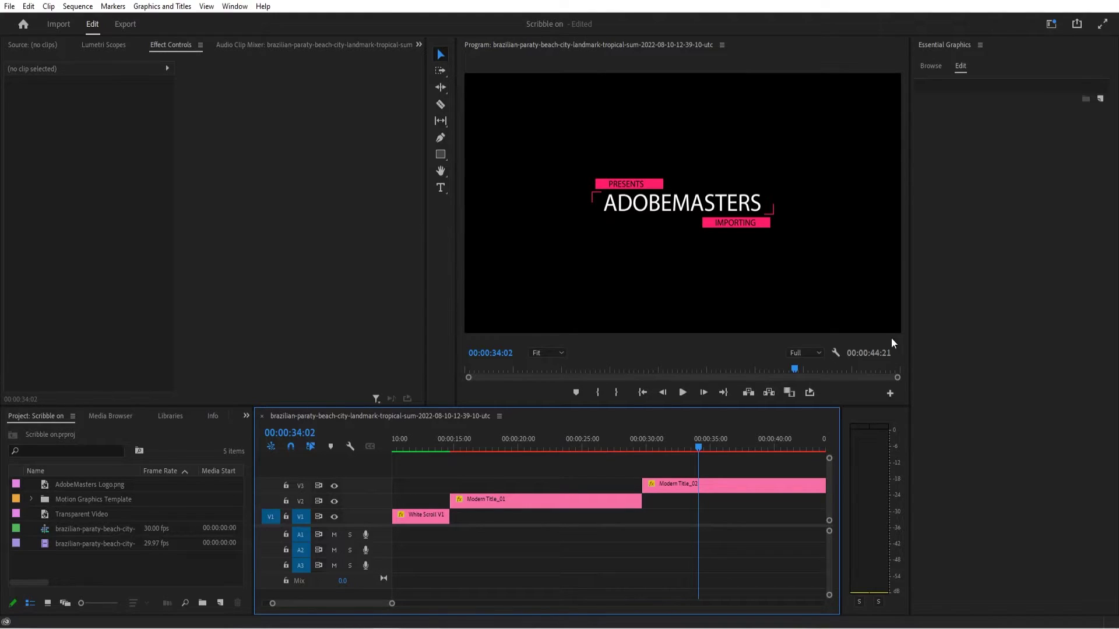
Show the installed 'modern' templates in the Essential Graphics Browse tab, then switch to the White Scroll Titles page
left_click(935, 67)
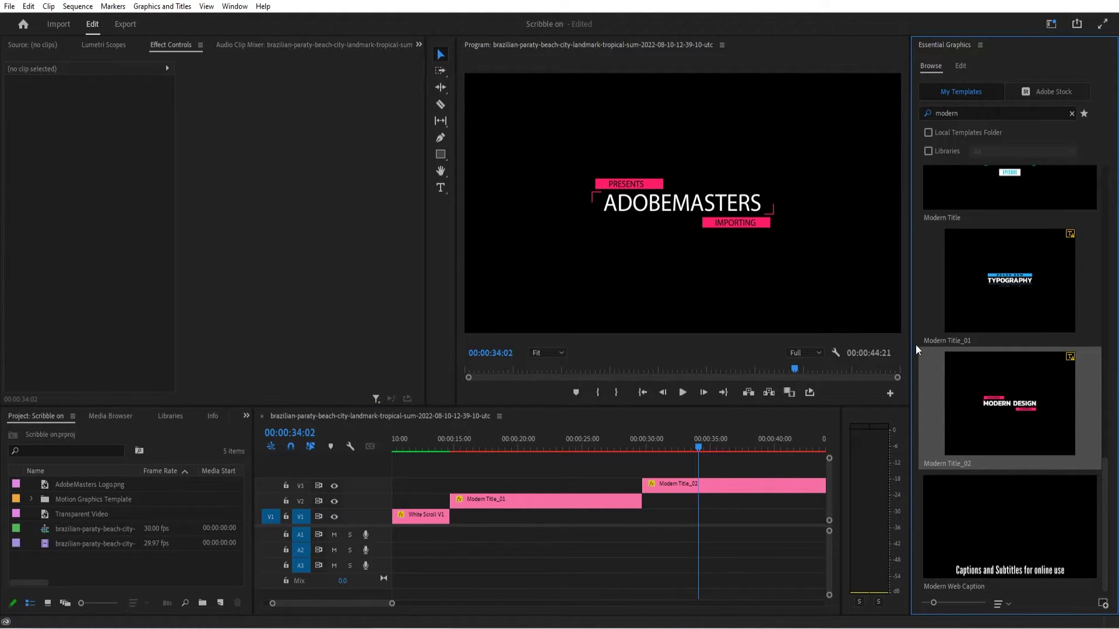
mouse_move(1044, 391)
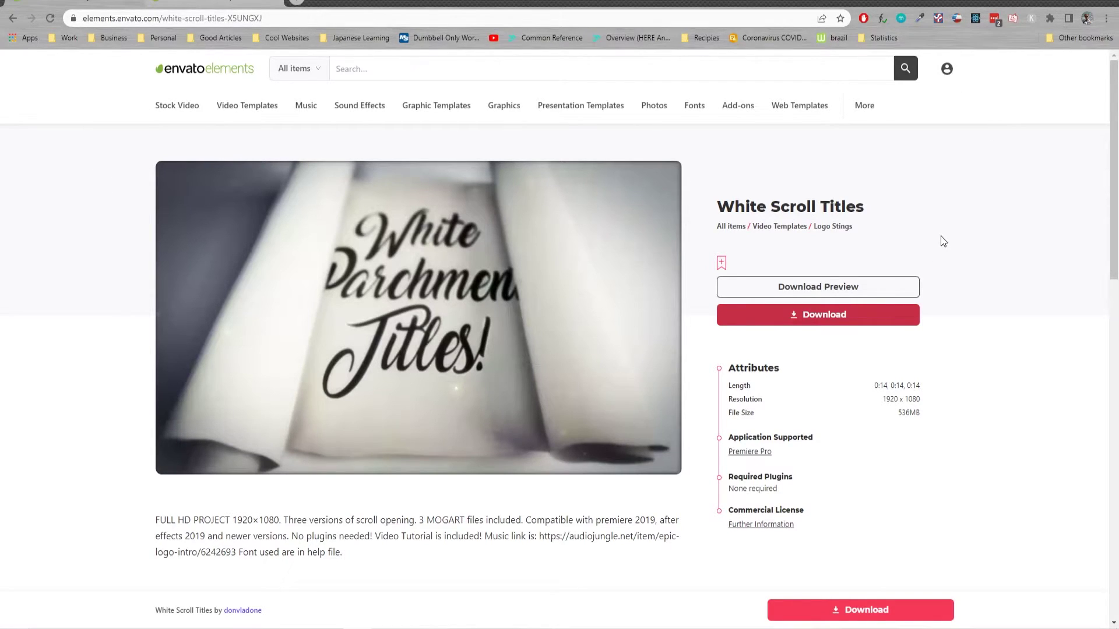
Go back to the Envato Elements 'title' results and scroll through the template grid
key("alt+Left")
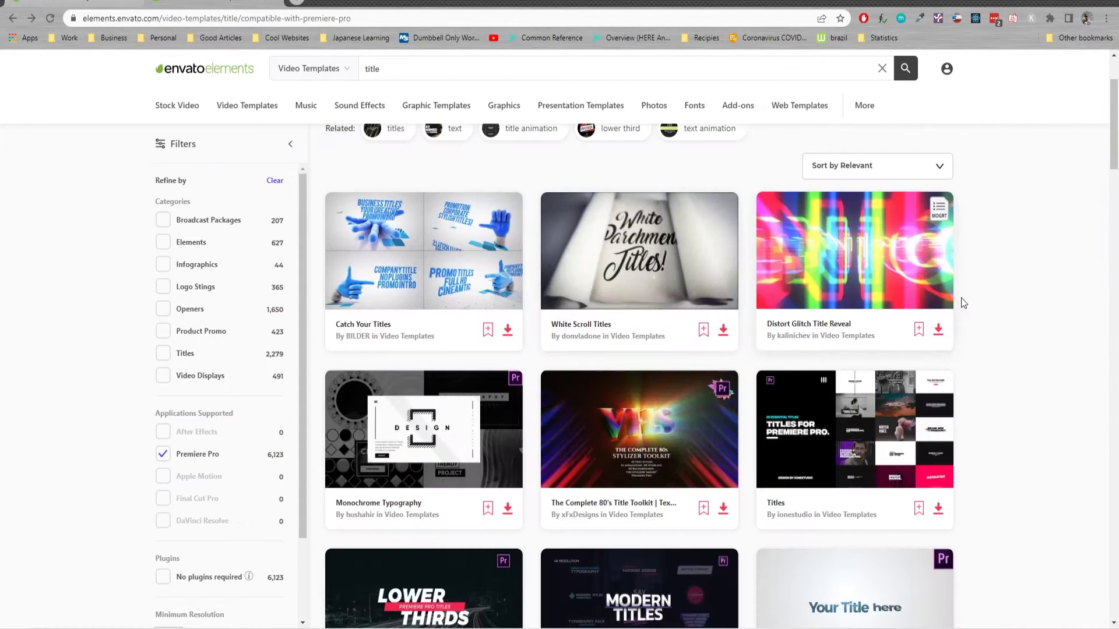
scroll(960, 297, "down", 8)
scroll(1017, 309, "down", 12)
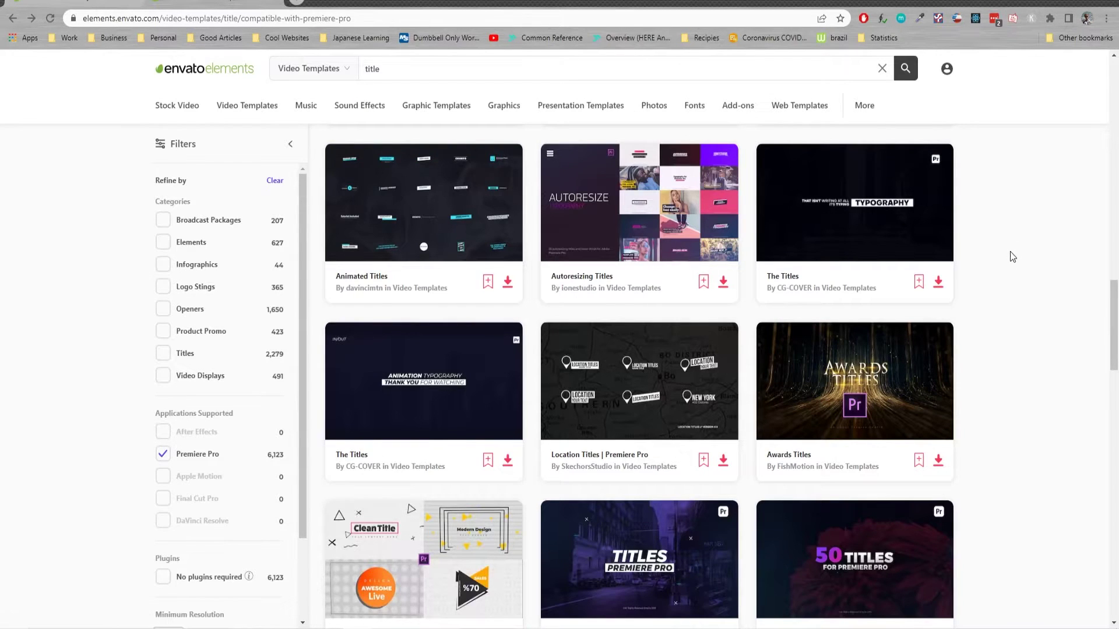
scroll(1010, 252, "down", 2)
scroll(1069, 278, "down", 9)
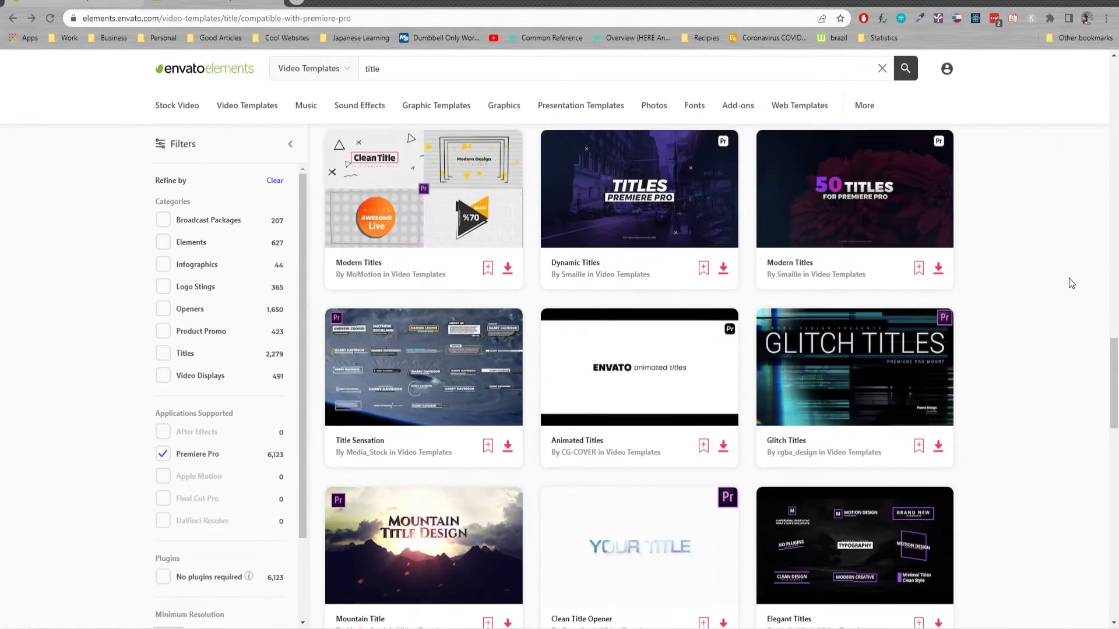
scroll(1055, 248, "down", 10)
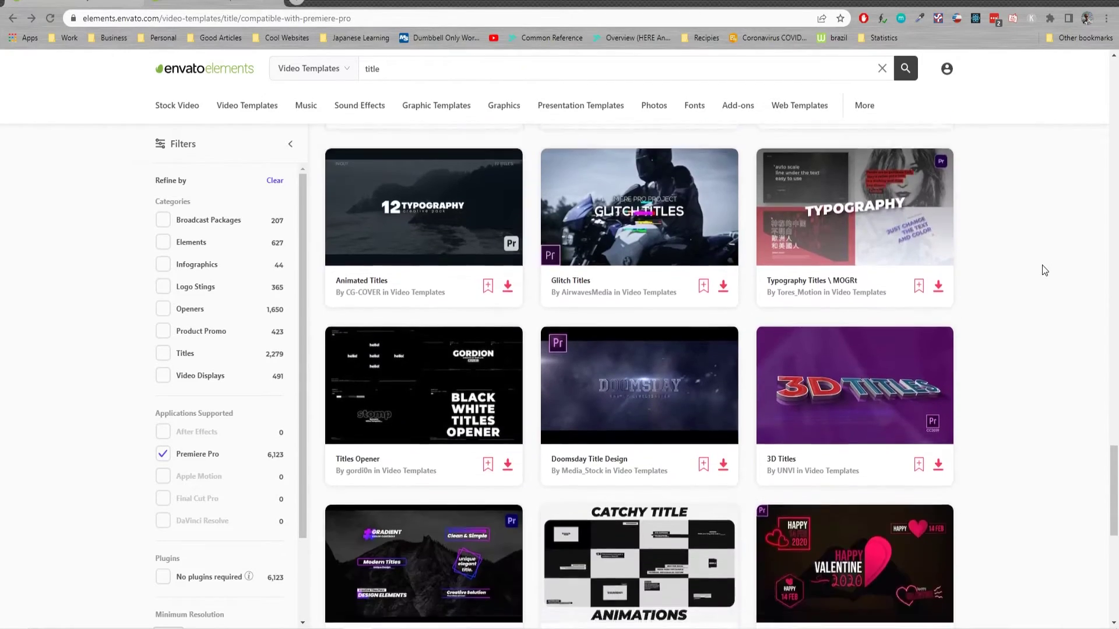
scroll(1043, 274, "up", 20)
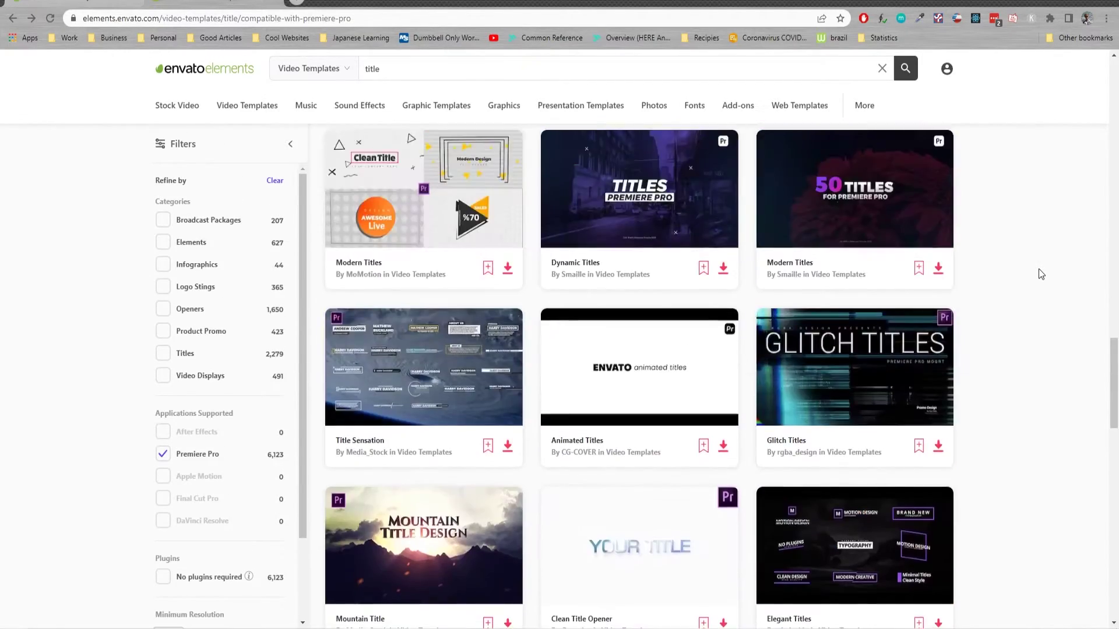
scroll(1040, 271, "up", 9)
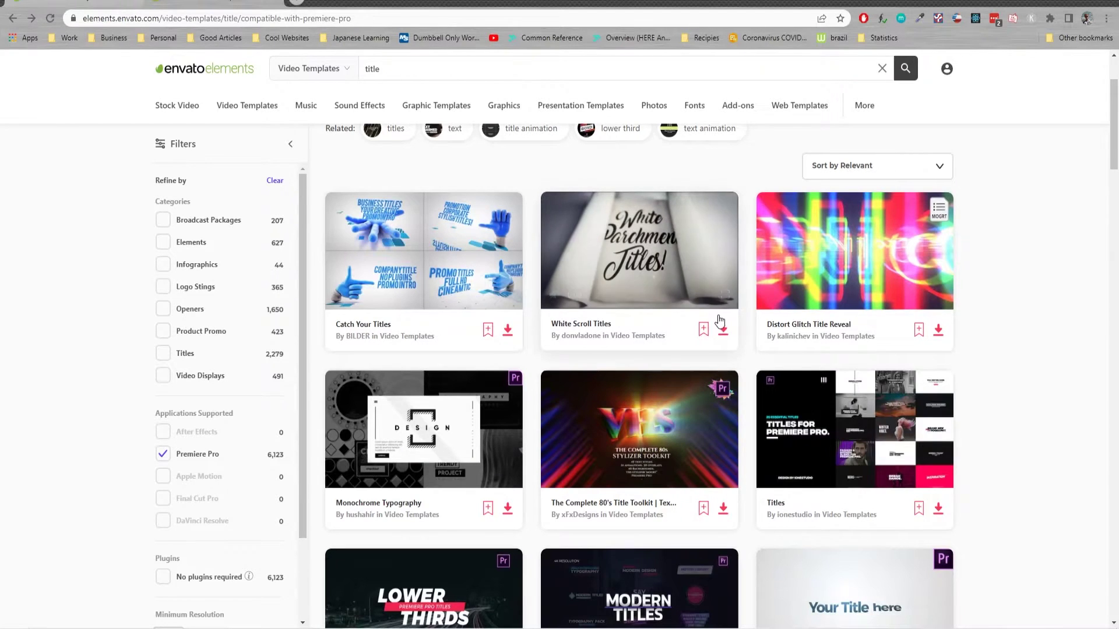
Open the White Scroll Titles page, return to the results, then go forward to it again
left_click(639, 257)
key("alt+Left")
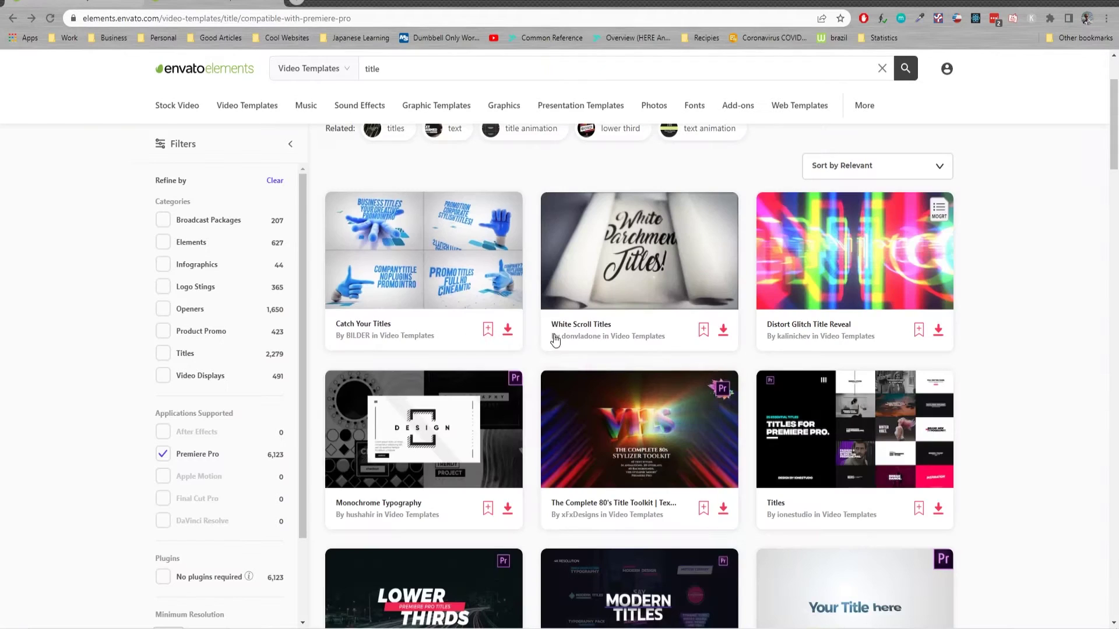
scroll(528, 282, "down", 4)
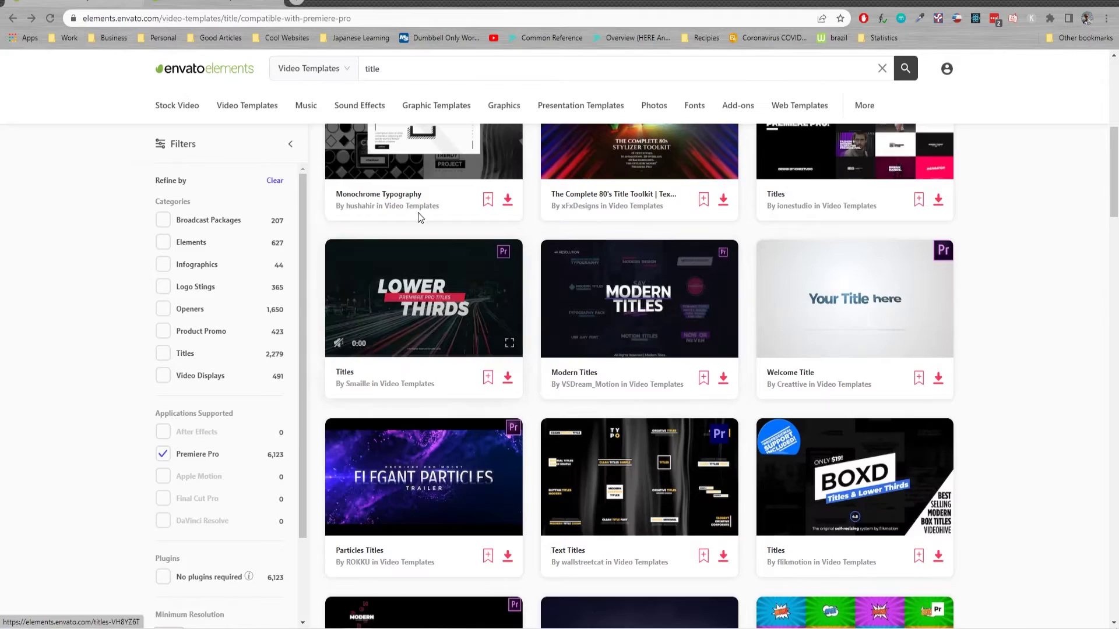
key("alt+Right")
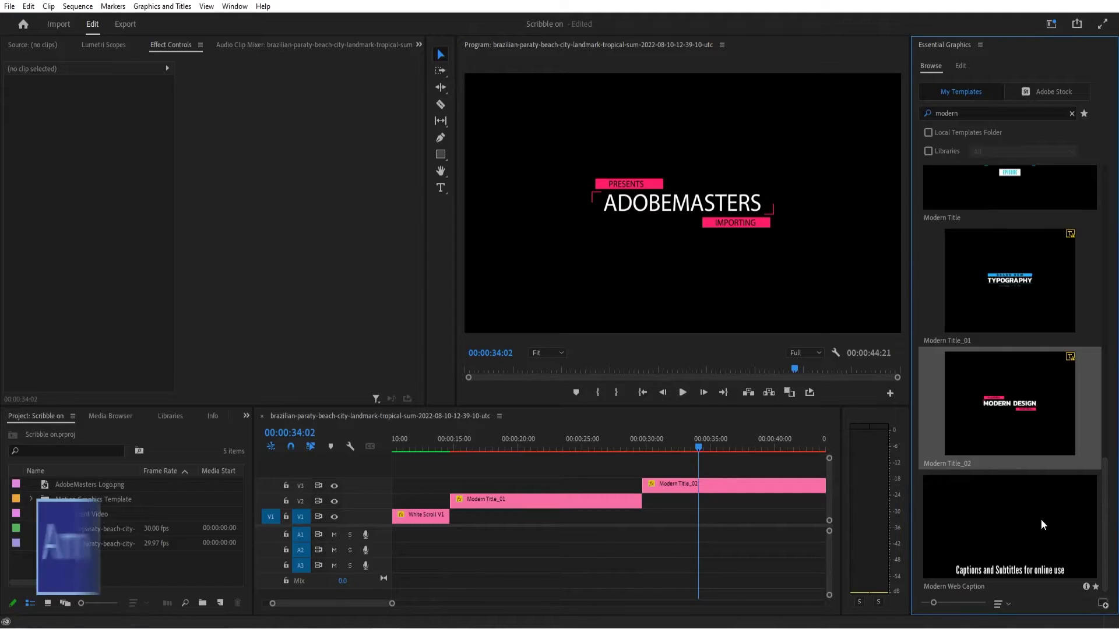
Start a motion graphics template install and select Modern Title_03 in the Modern Titles folder
left_click(1106, 607)
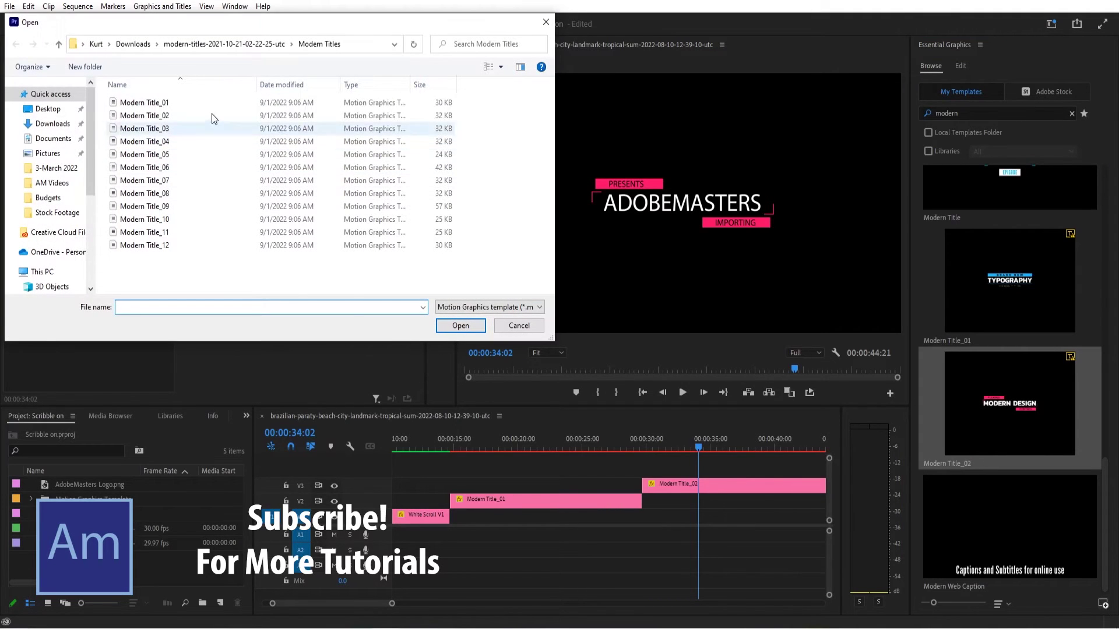
left_click(145, 128)
left_click(146, 155)
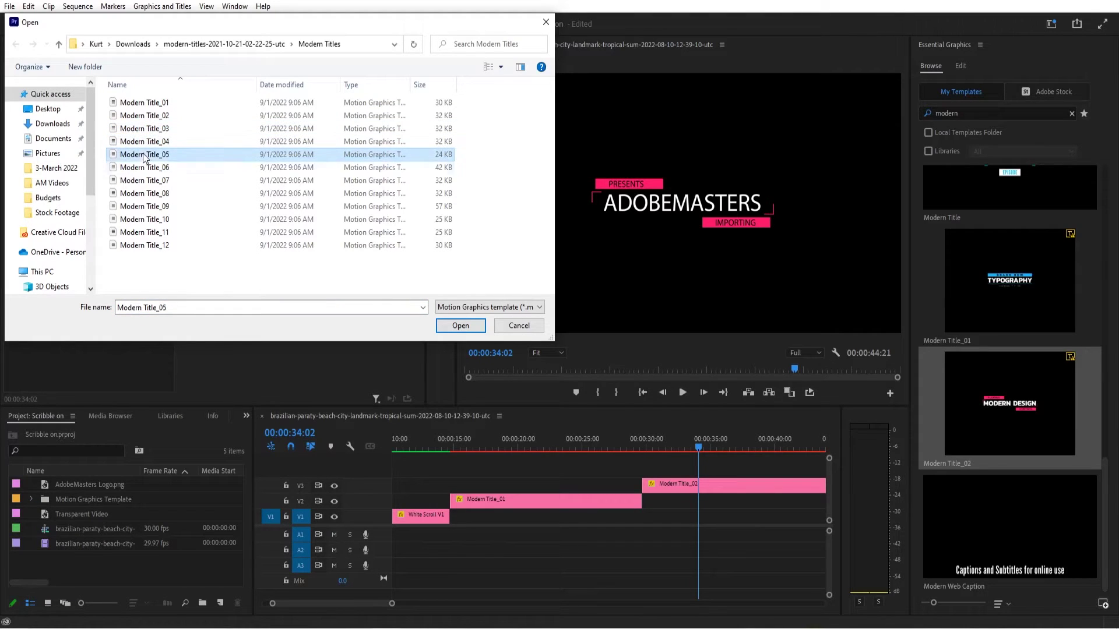
left_click(145, 128)
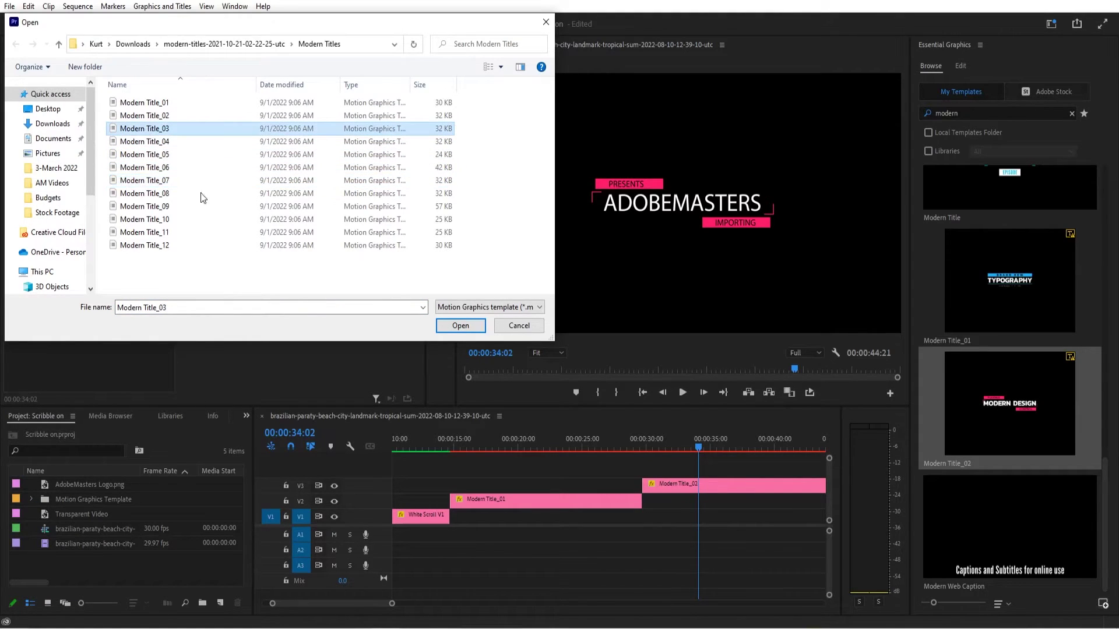
Confirm the Modern Title_03 install and drag it onto V3 after the Modern Title_02 clip
left_click(461, 326)
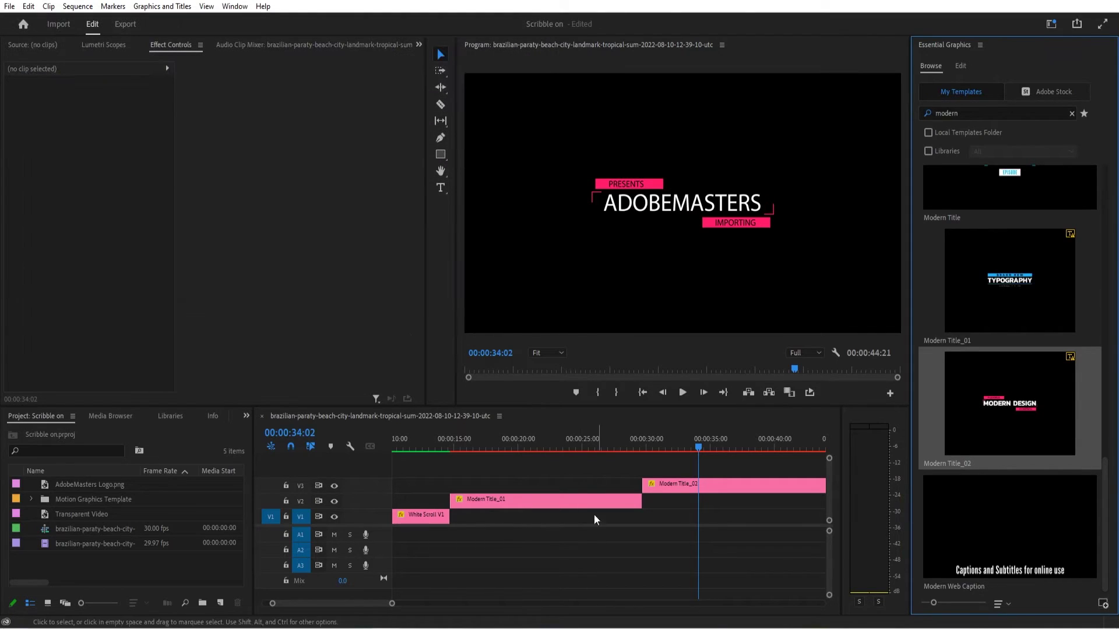
left_click_drag(360, 599, 370, 601)
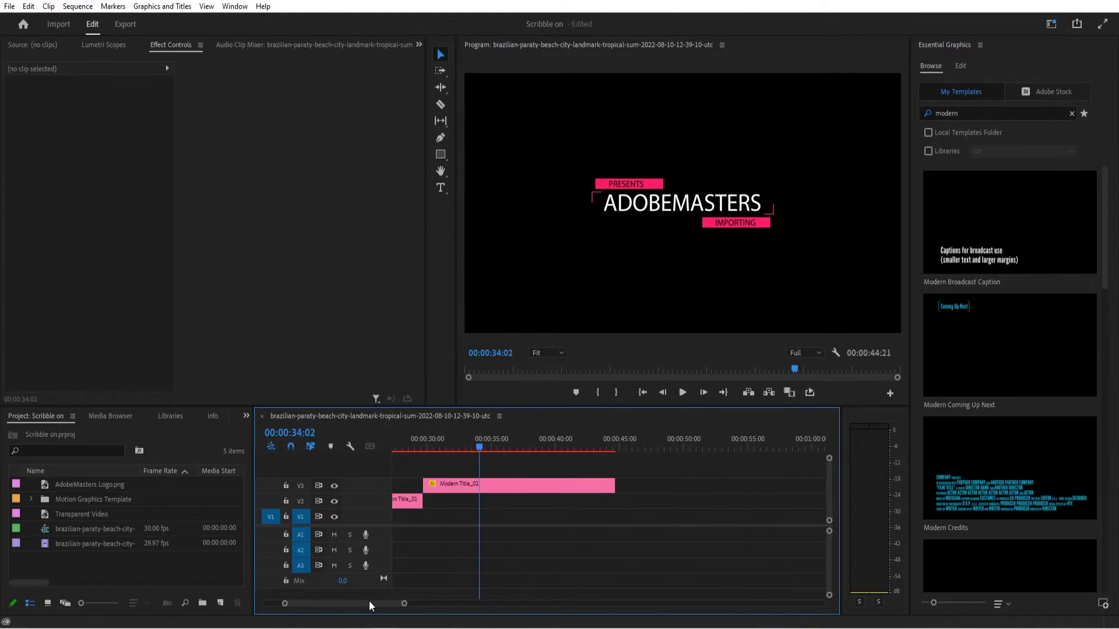
left_click(967, 110)
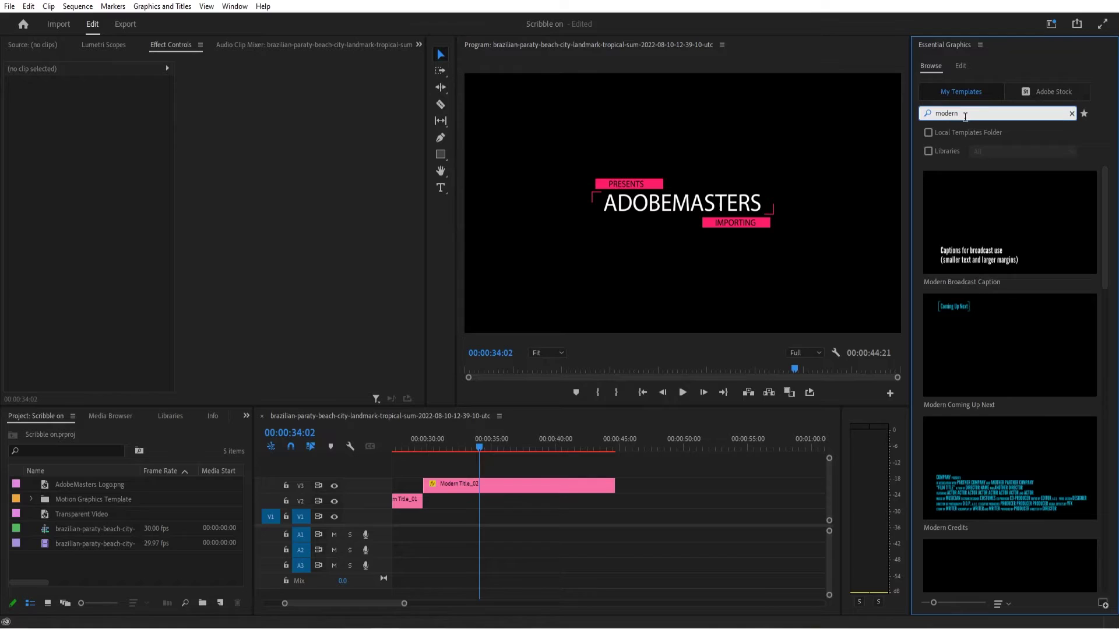
scroll(1005, 260, "down", 4)
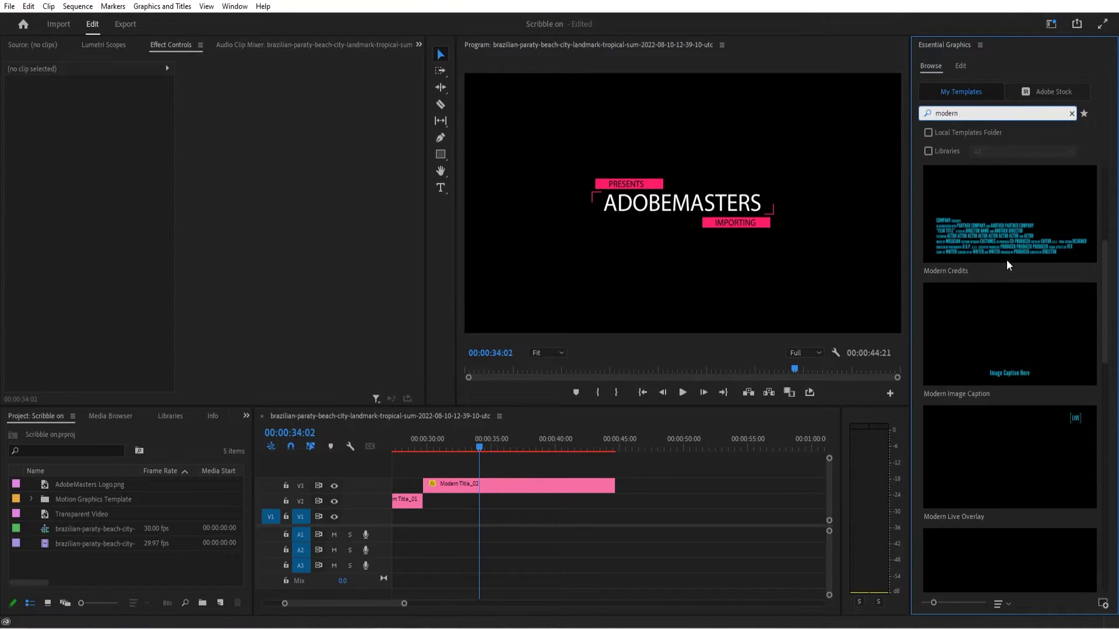
scroll(1006, 260, "down", 8)
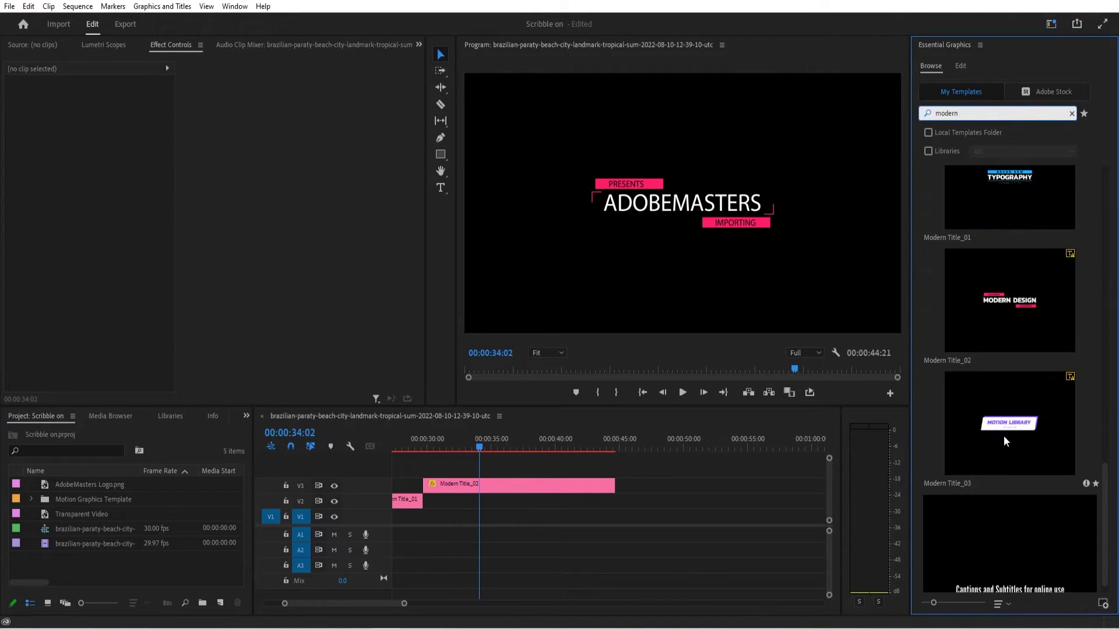
left_click_drag(1004, 437, 626, 479)
left_click(634, 441)
Select Modern Title_03 and replace its MOTION LIBRARY line with ADOBEMASTERS
left_click(655, 484)
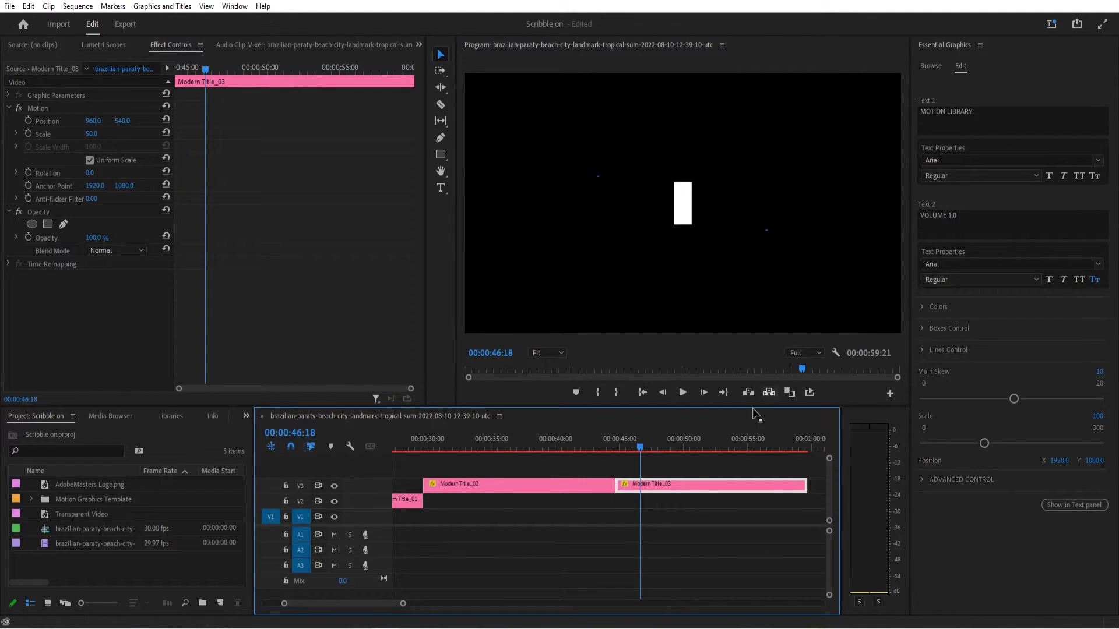
mouse_move(667, 447)
left_mouse_down()
mouse_move(638, 441)
mouse_move(671, 442)
left_mouse_up()
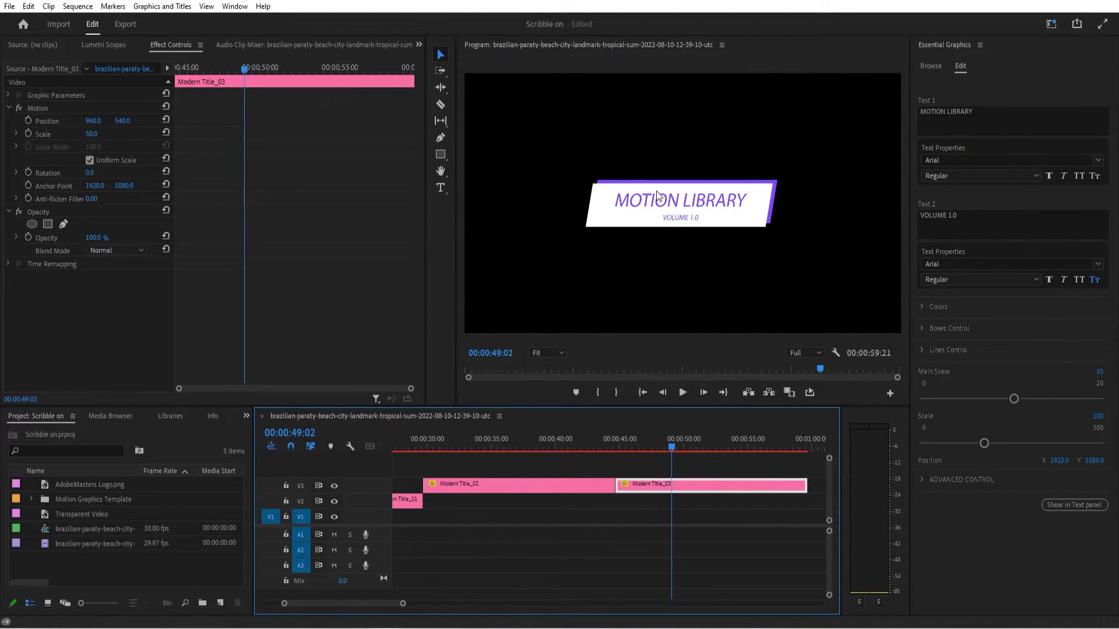
left_click(955, 114)
double_click(955, 113)
triple_click(954, 114)
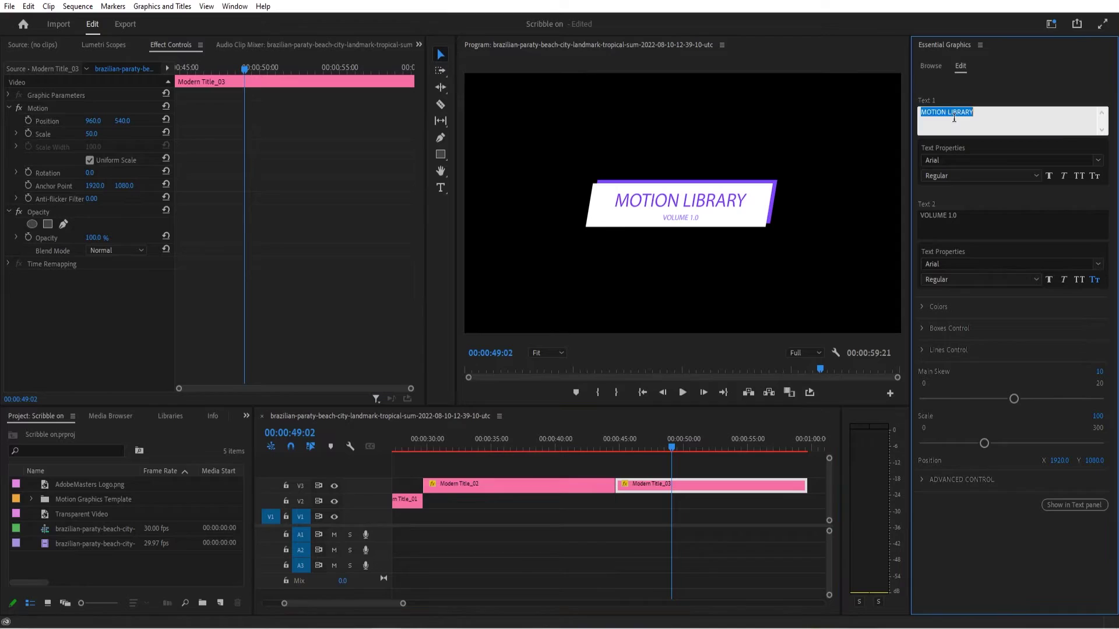
type("ADo")
key("BackSpace")
type("OBEMASTERS")
Replace the VOLUME 1.0 subtitle with IMPORTING GRAPHICS and recheck the clip at 00:00:48:11
left_click(970, 220)
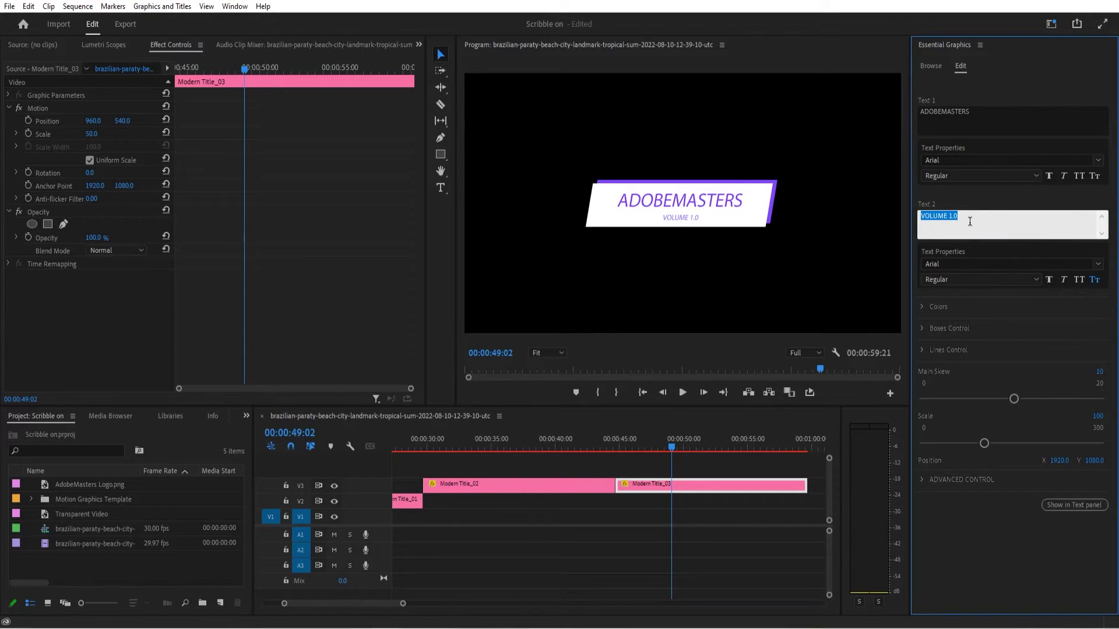
type("IMPORTING GRAPHICS")
left_click(677, 508)
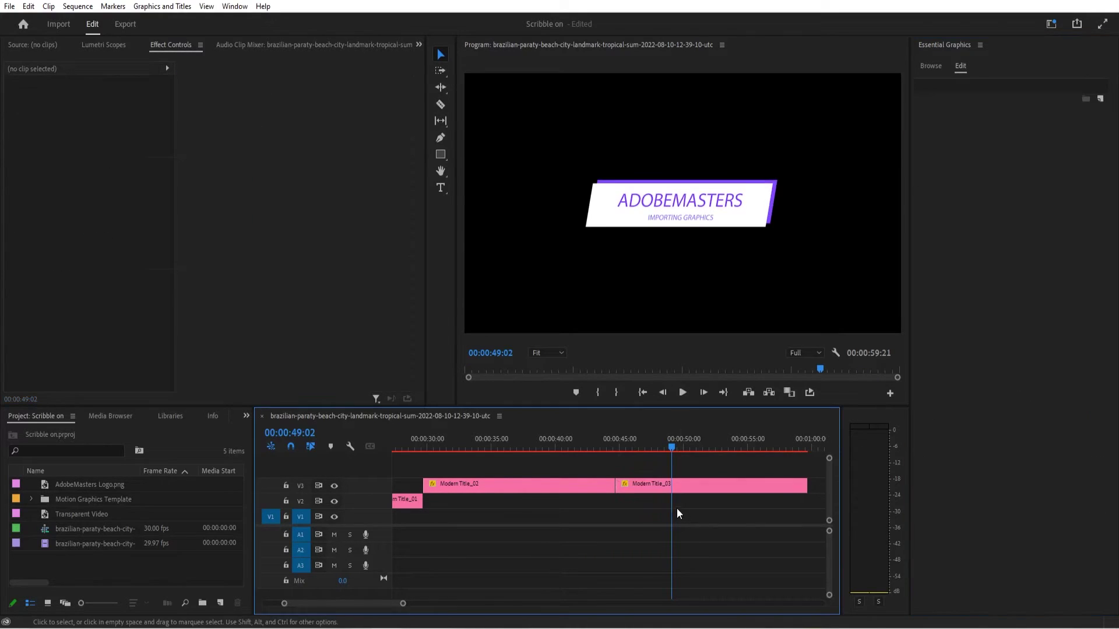
mouse_move(671, 444)
left_mouse_down()
mouse_move(637, 440)
mouse_move(662, 443)
left_mouse_up()
left_click(689, 483)
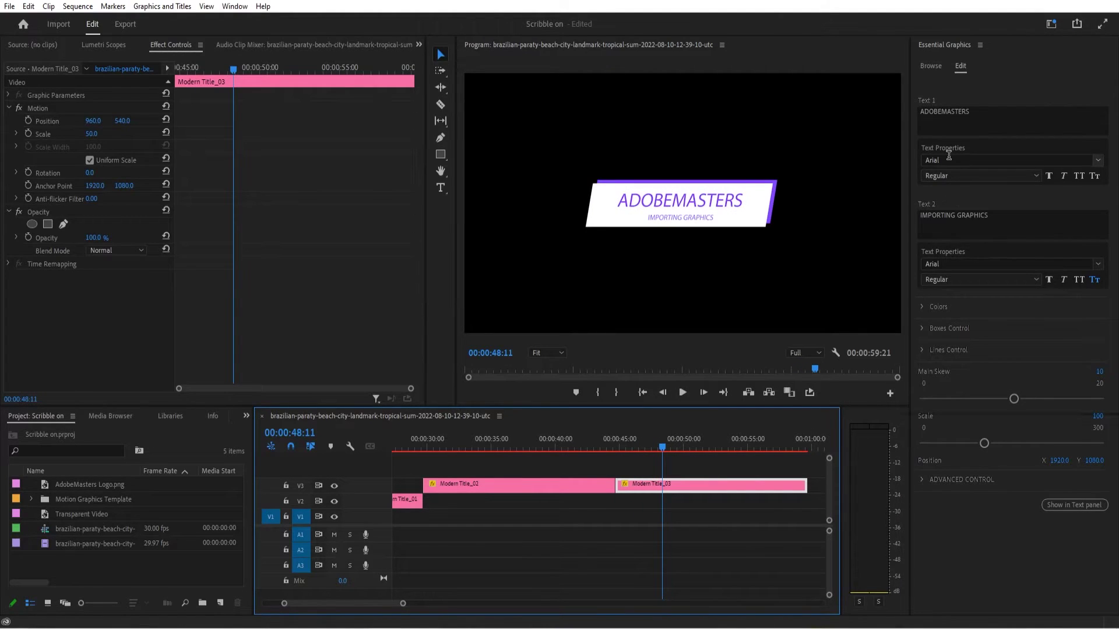
Give Text 1 (ADOBEMASTERS) the Impact font and Text 2 (IMPORTING GRAPHICS) Segoe Script
left_click(1098, 159)
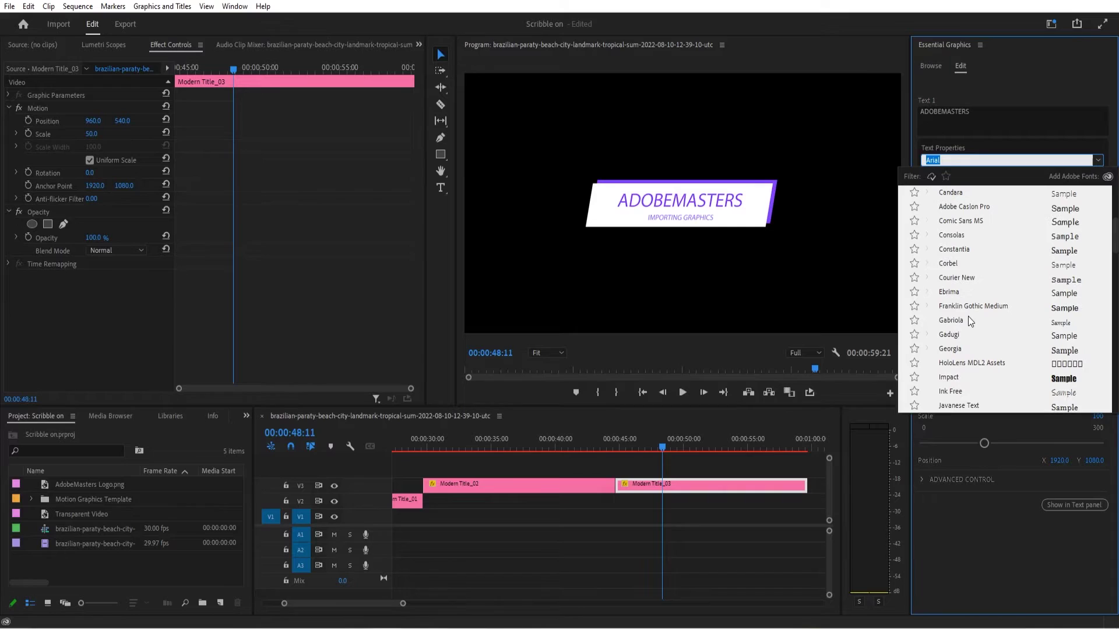
left_click(961, 379)
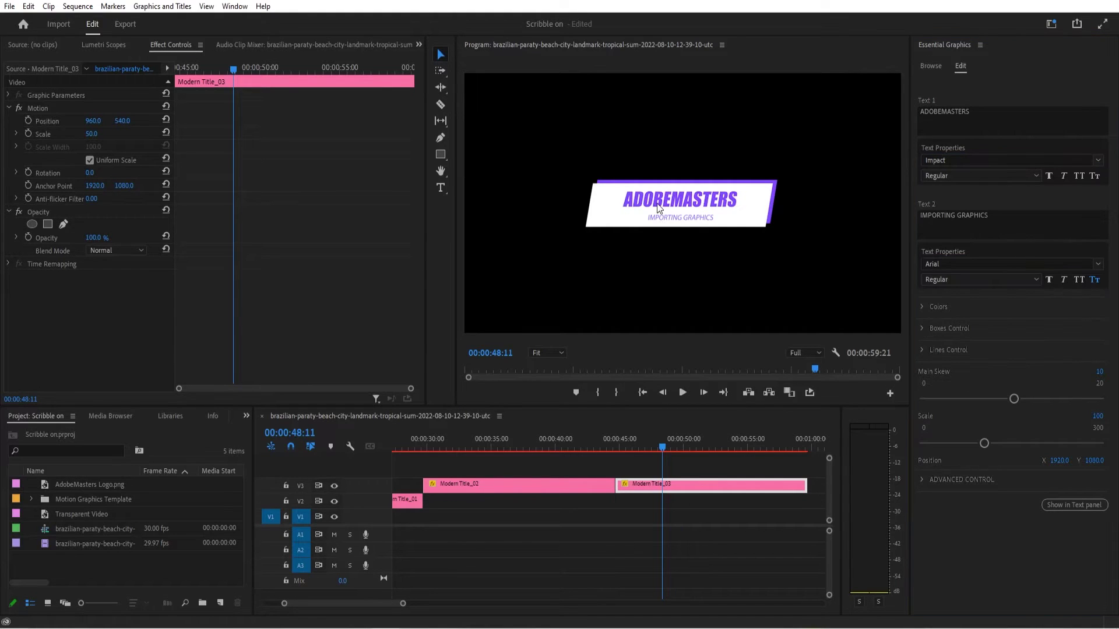
left_click(975, 265)
scroll(1003, 431, "down", 15)
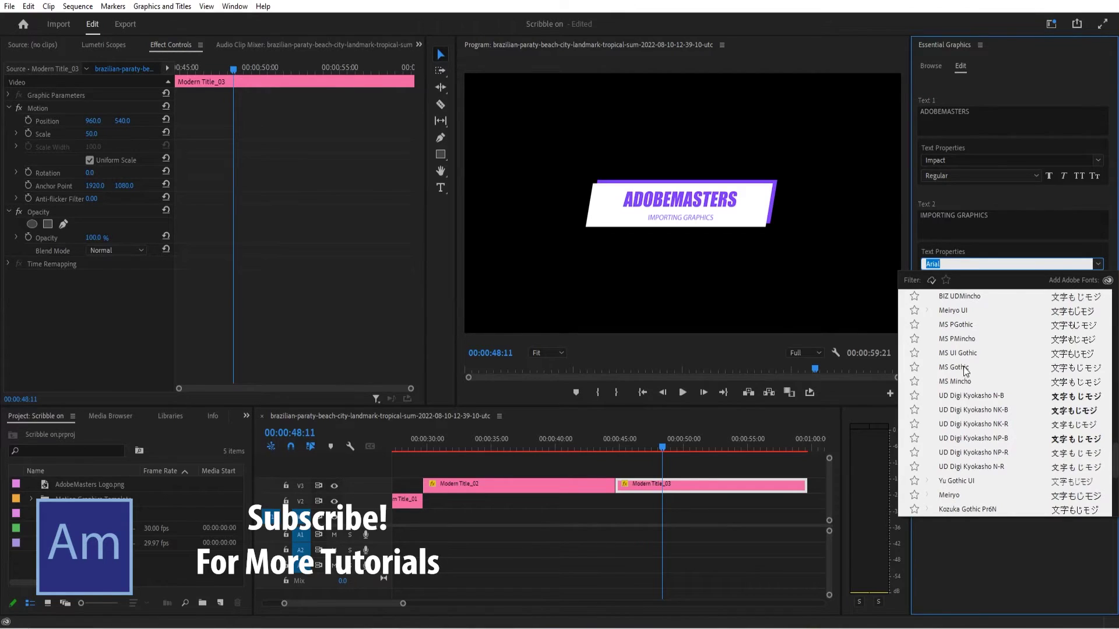
scroll(967, 379, "up", 5)
scroll(944, 384, "up", 1)
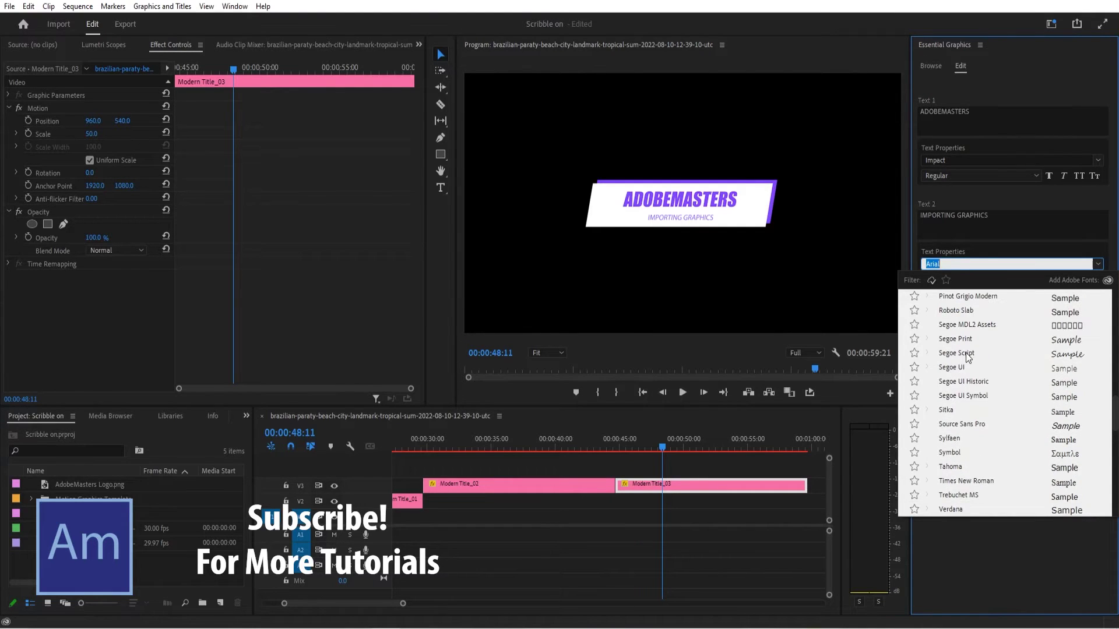
left_click(960, 352)
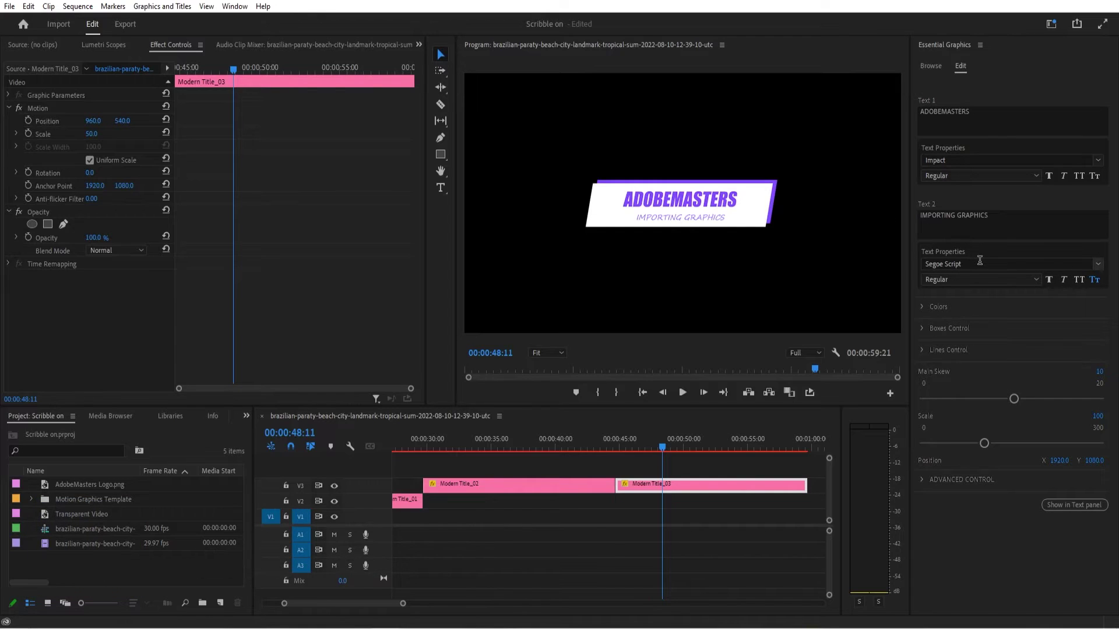
In Colors and Boxes Control, set box width to 1954 and height to 585, then scrub to preview
left_click(921, 304)
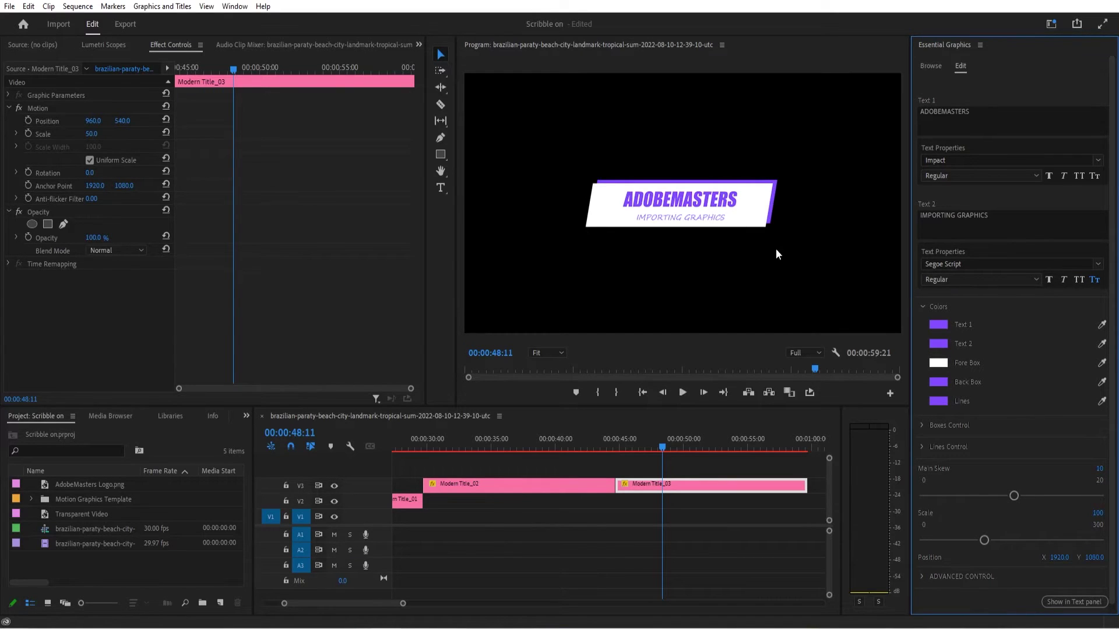
left_click(922, 426)
scroll(933, 417, "down", 2)
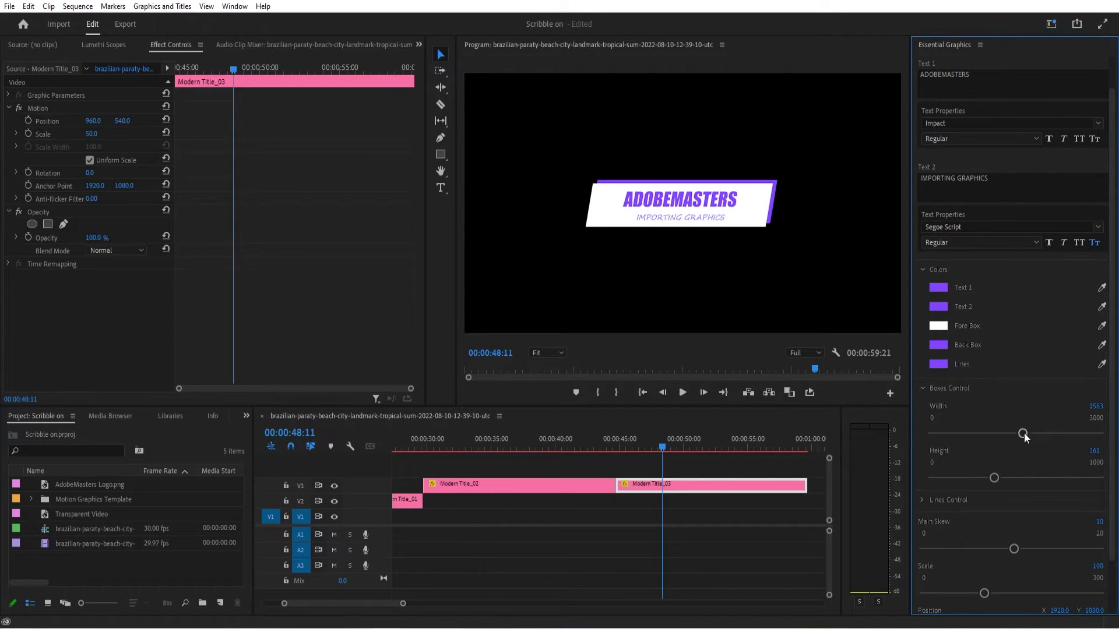
mouse_move(1023, 433)
left_mouse_down()
mouse_move(1062, 433)
mouse_move(979, 432)
mouse_move(1040, 433)
left_mouse_up()
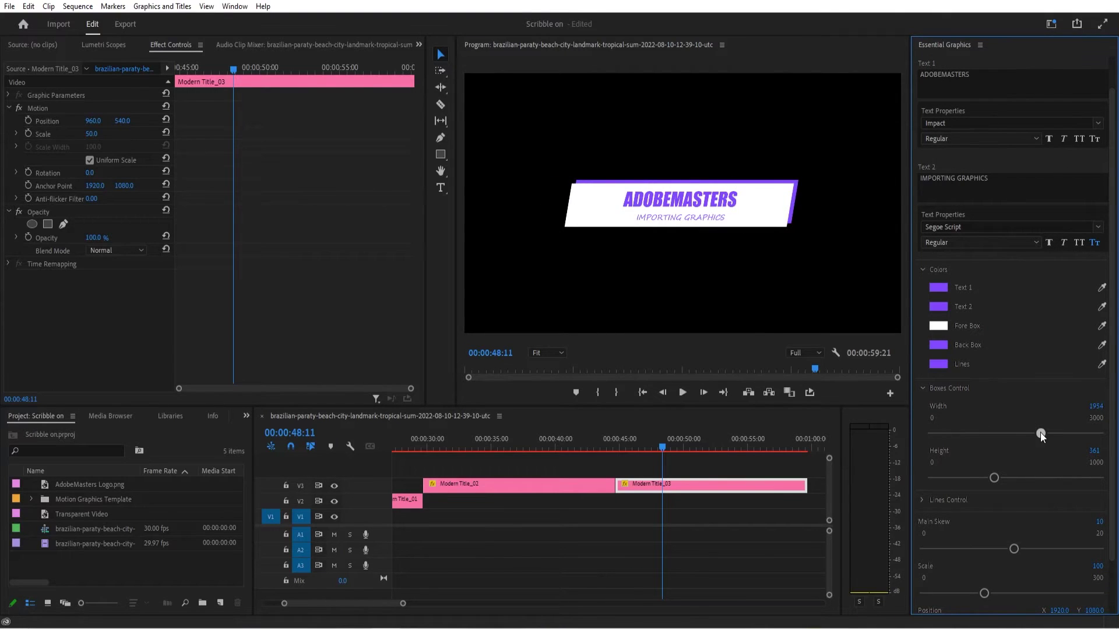
left_click_drag(994, 478, 1030, 477)
mouse_move(670, 447)
left_mouse_down()
mouse_move(616, 446)
mouse_move(687, 444)
left_mouse_up()
Raise the title's Scale to 101, expand the advanced text settings, and move the playhead back
scroll(998, 481, "down", 2)
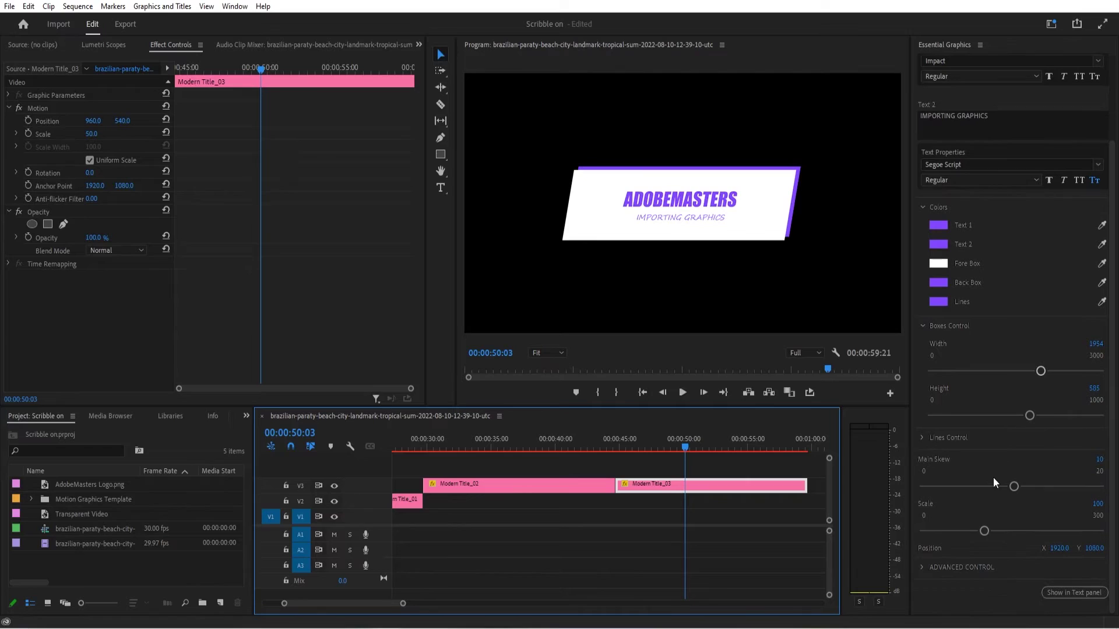
left_click_drag(985, 530, 1029, 531)
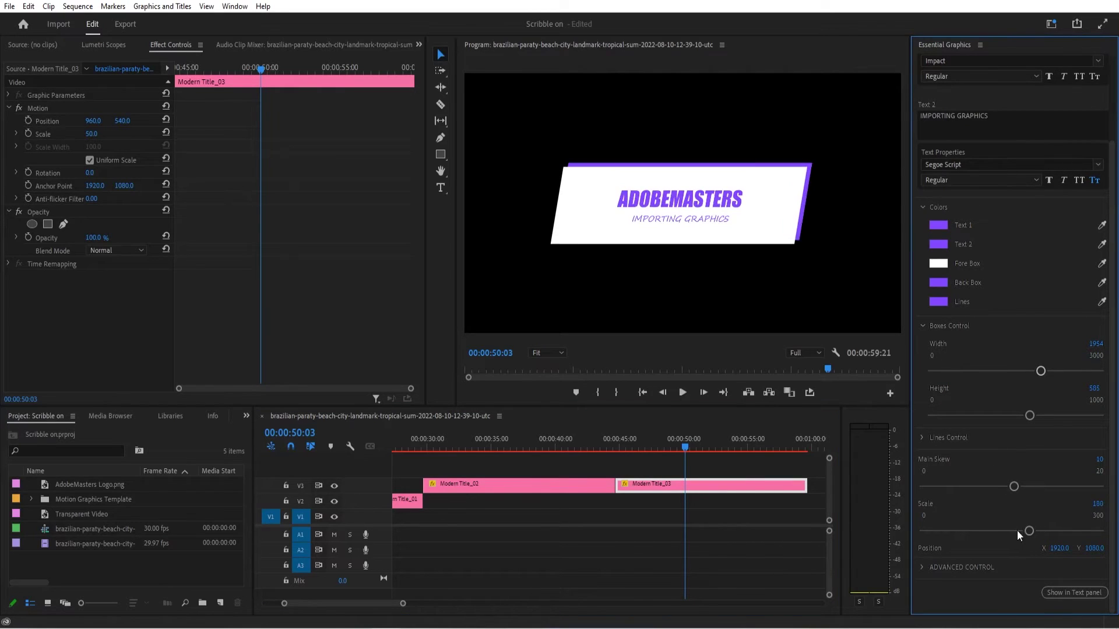
left_click(928, 567)
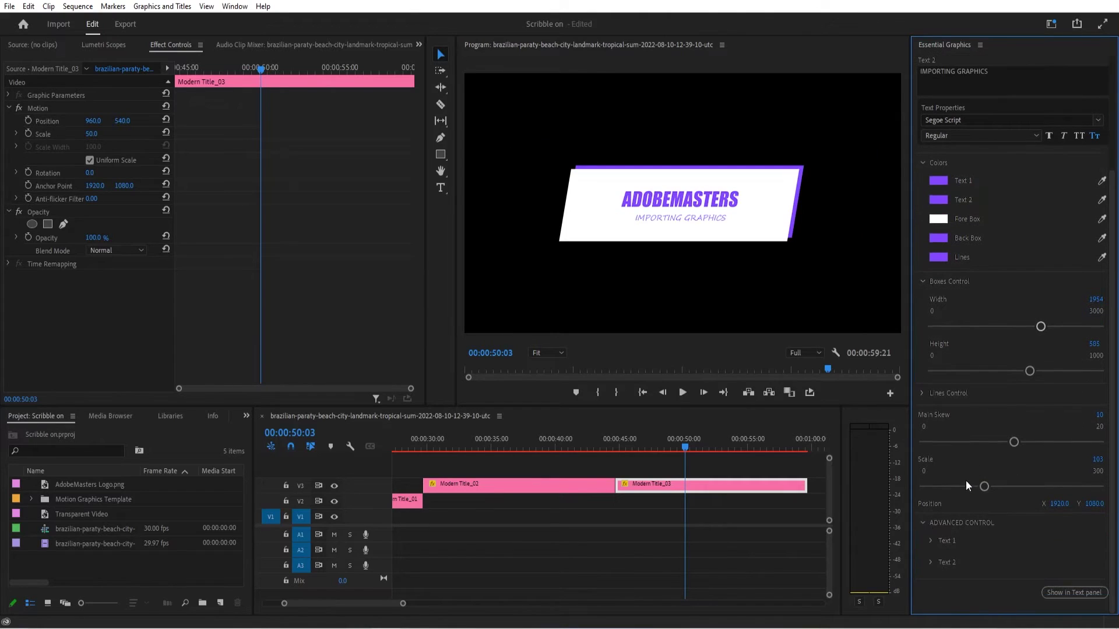
left_click_drag(580, 450, 474, 436)
left_click_drag(403, 437, 402, 465)
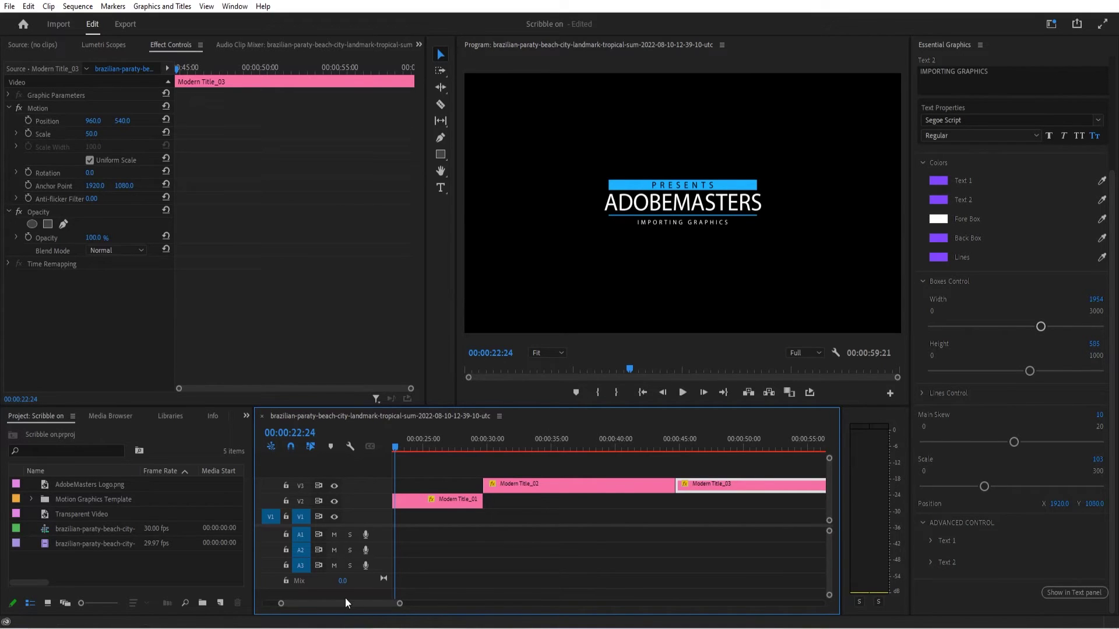
Scroll the timeline left and select the Modern Title_01 clip on V2
left_click_drag(346, 601, 330, 600)
left_click(601, 500)
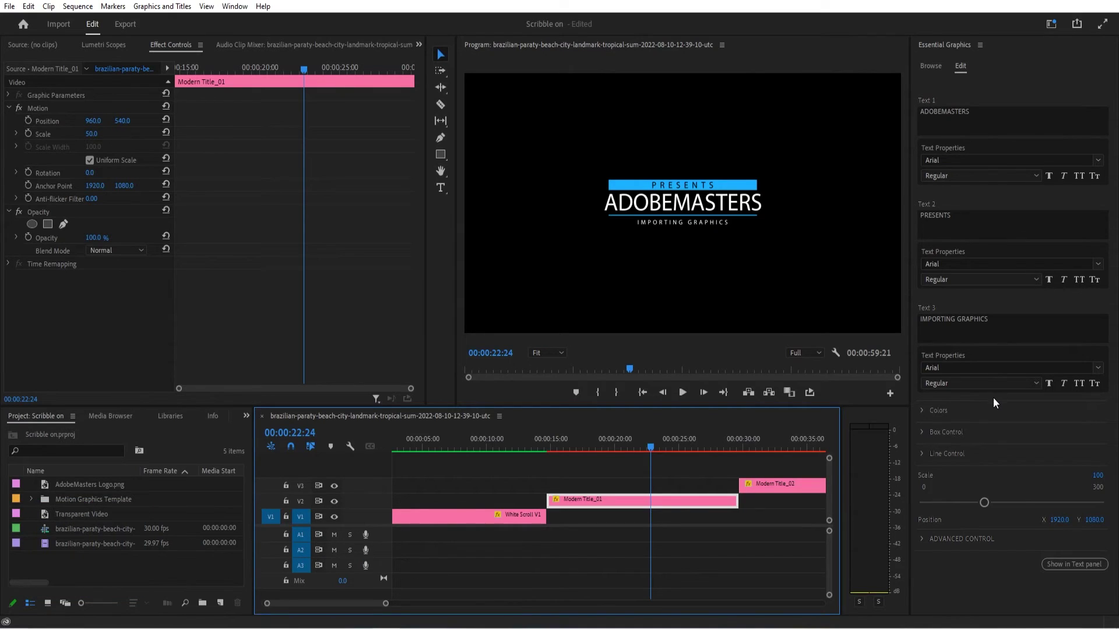
Select Modern Title_02 and replace its Repeat Text 1 wording with 'dsrgerg'
left_click(762, 443)
left_click(769, 490)
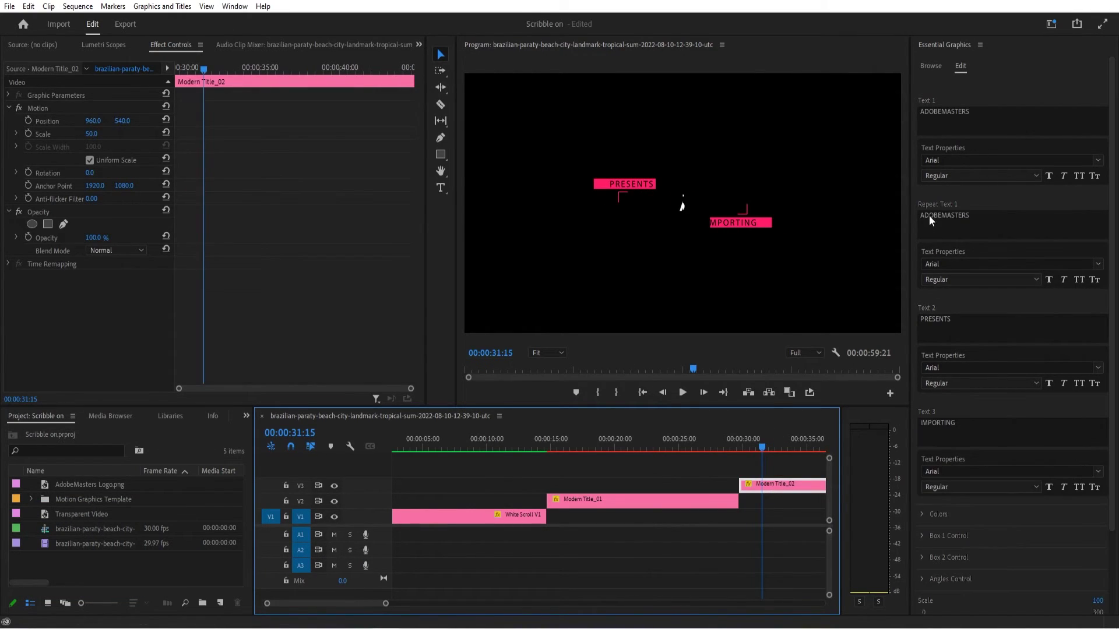
left_click(916, 204)
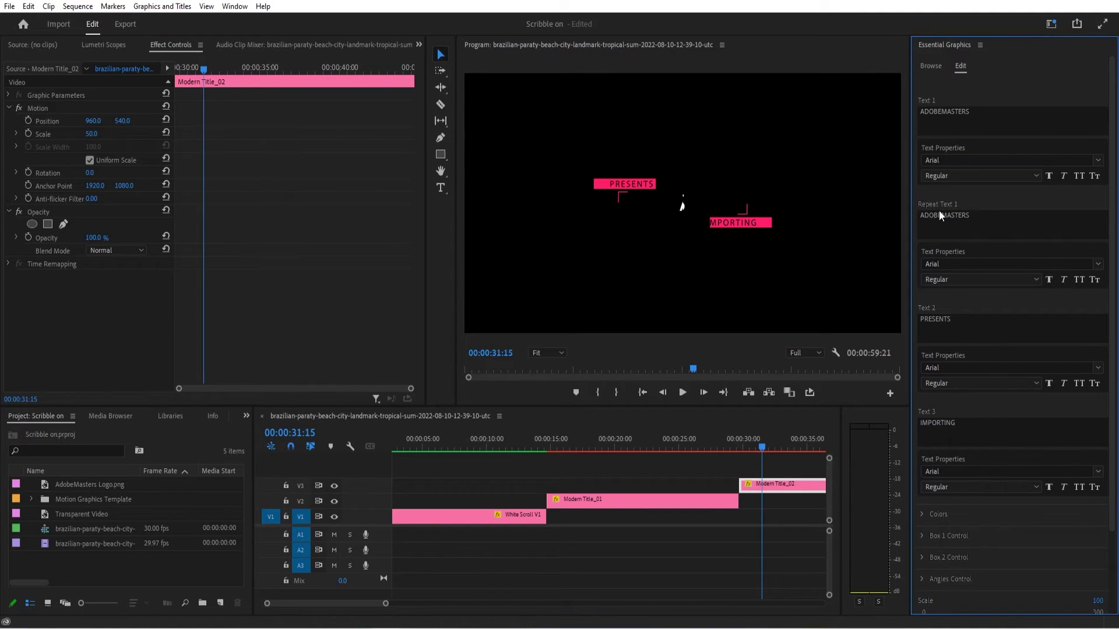
left_click_drag(807, 449, 777, 454)
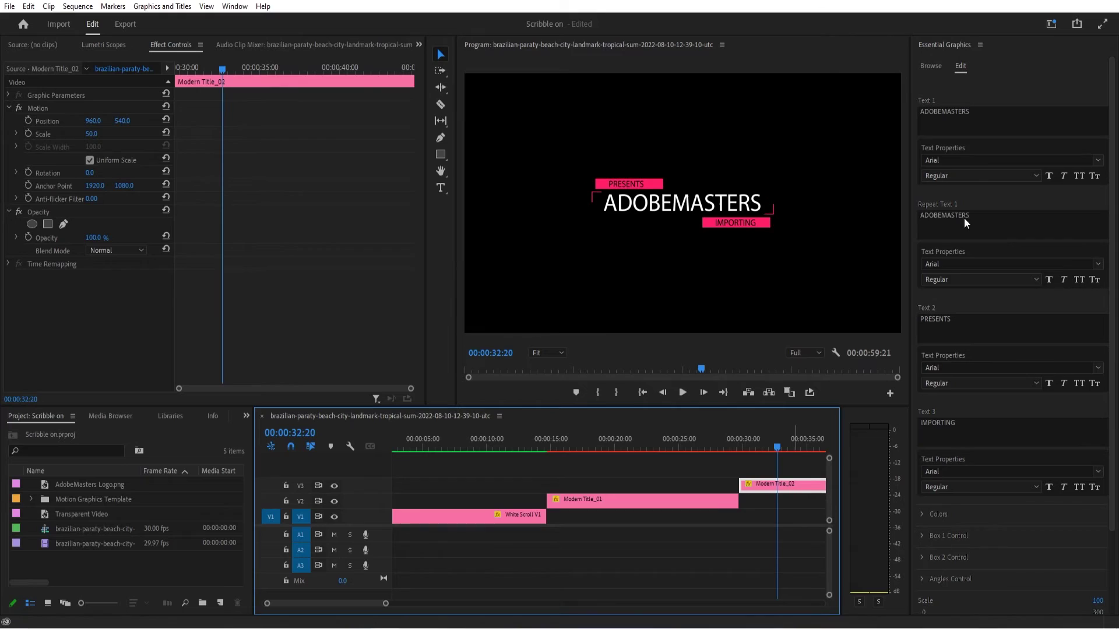
double_click(961, 217)
type("dsrgerg")
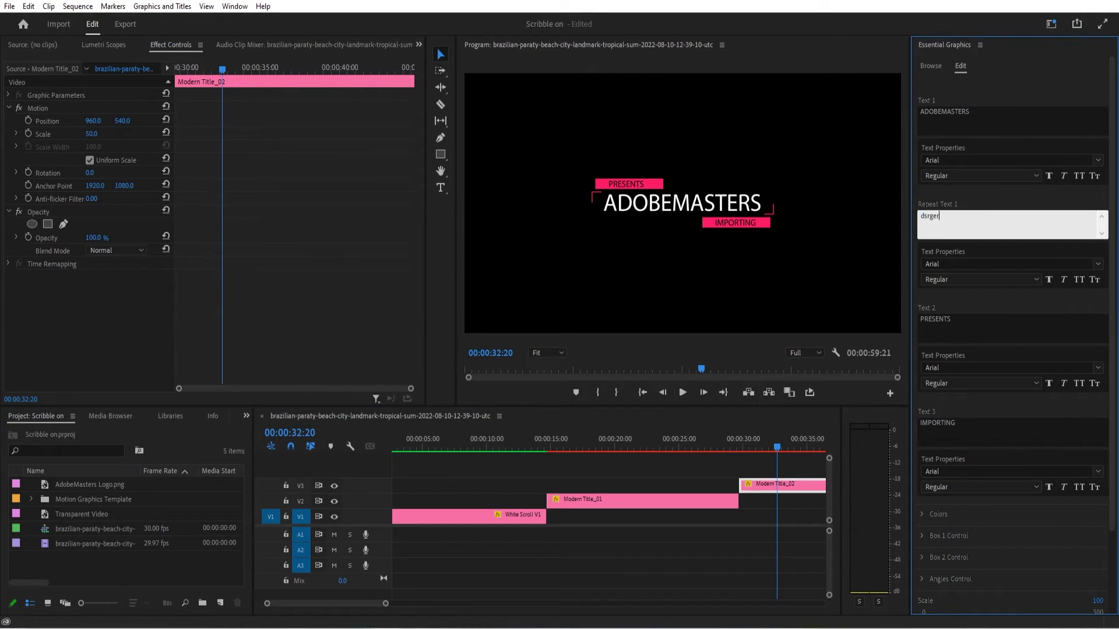
left_click(790, 475)
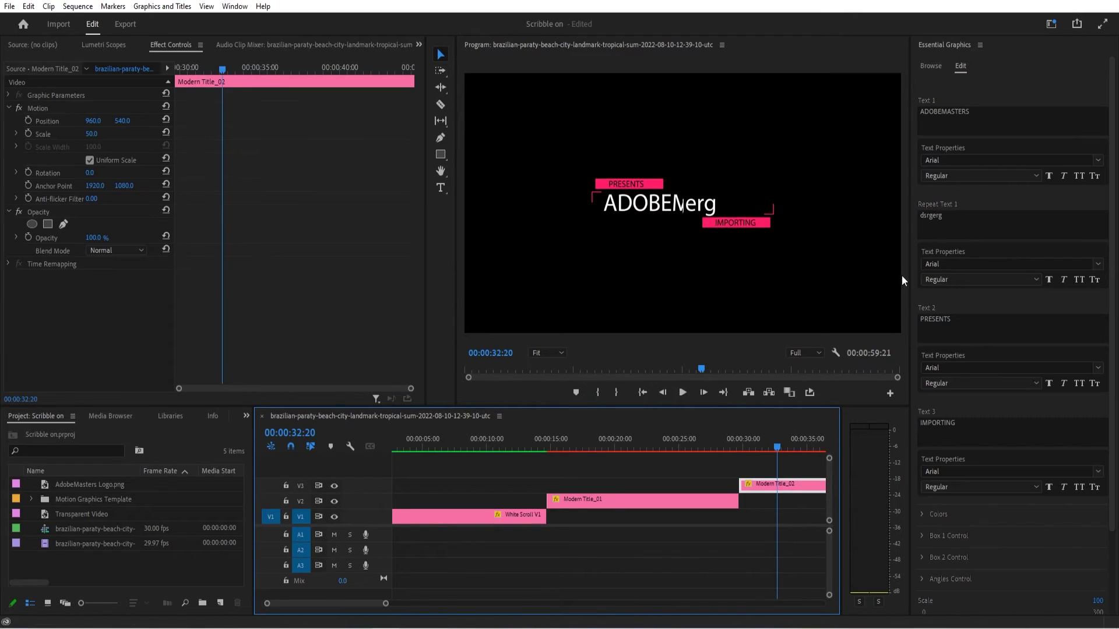
double_click(973, 211)
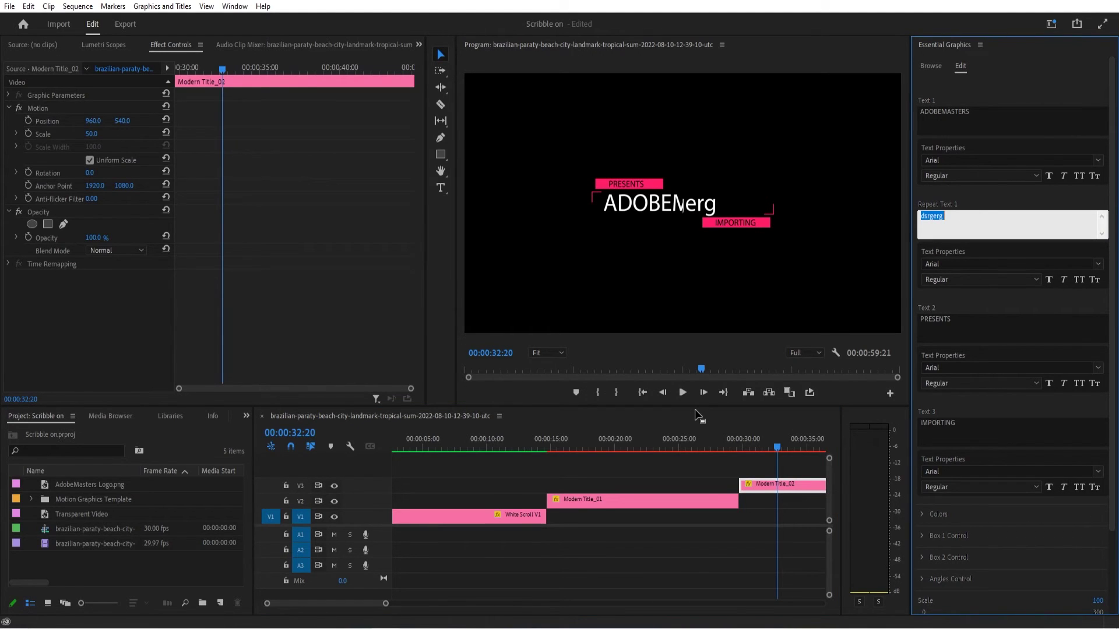
key("super")
Play the White Scroll V1 title from 0 and stop at 00:00:12:14
left_click(498, 452)
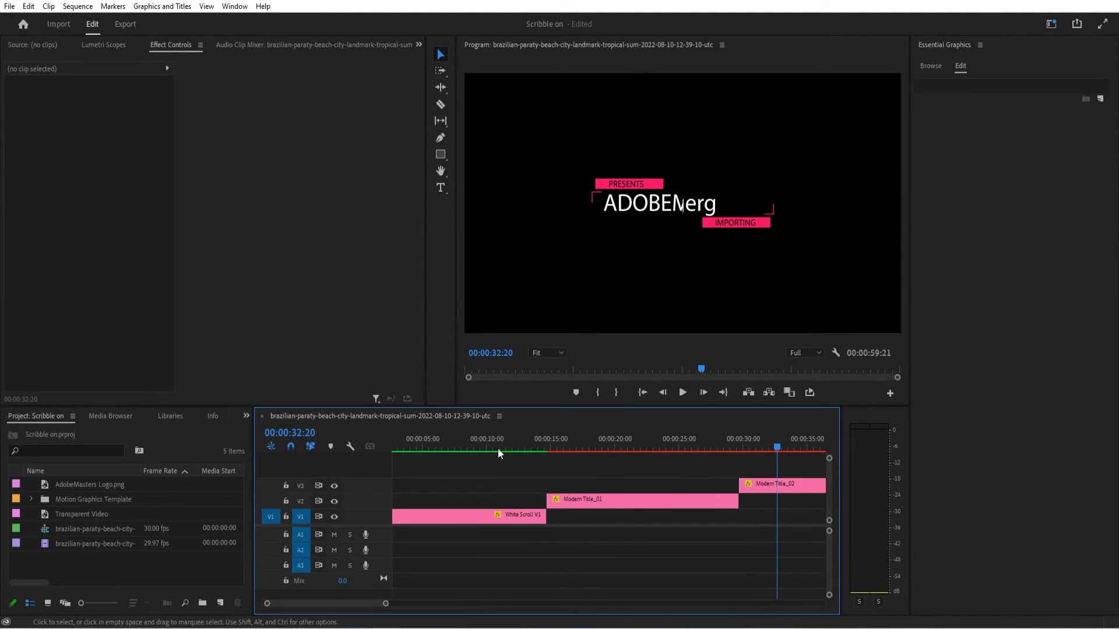
left_click_drag(499, 449, 378, 448)
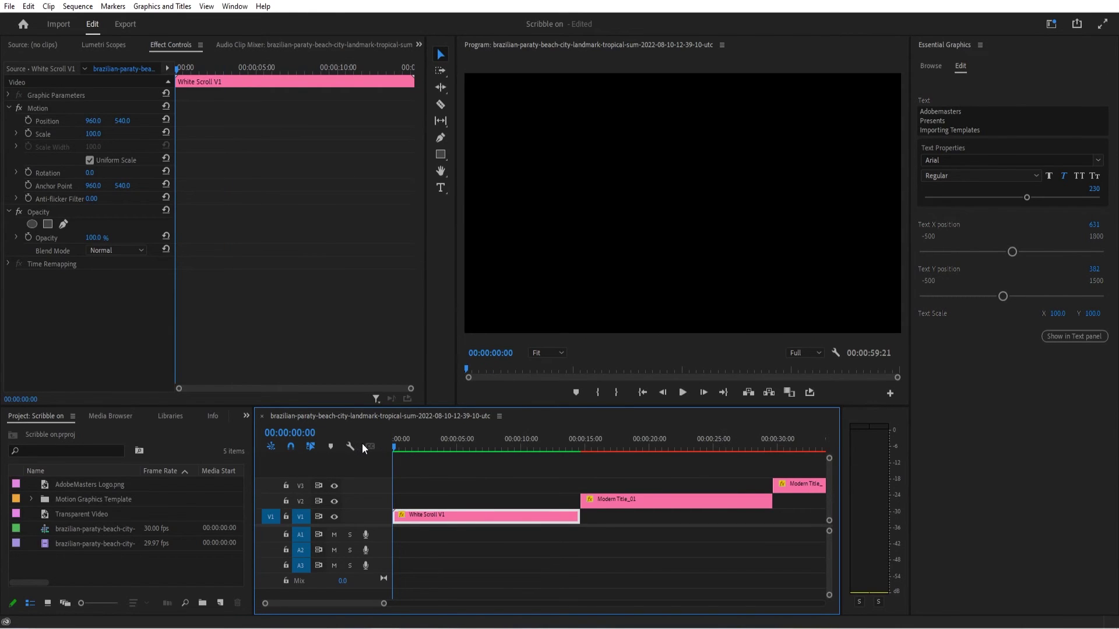
key("space")
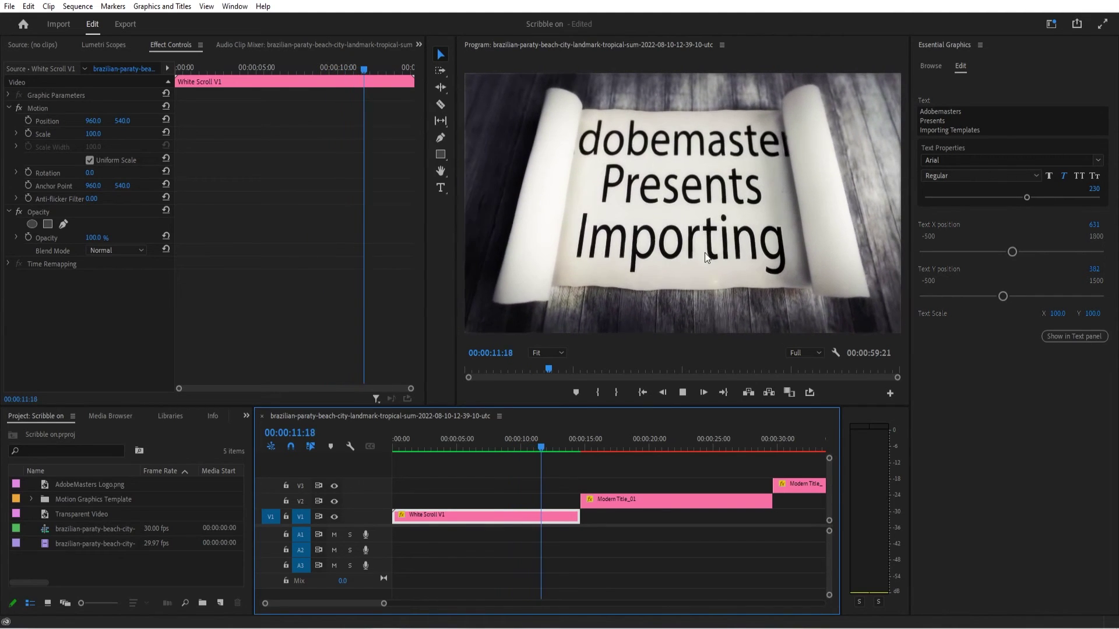
key("space")
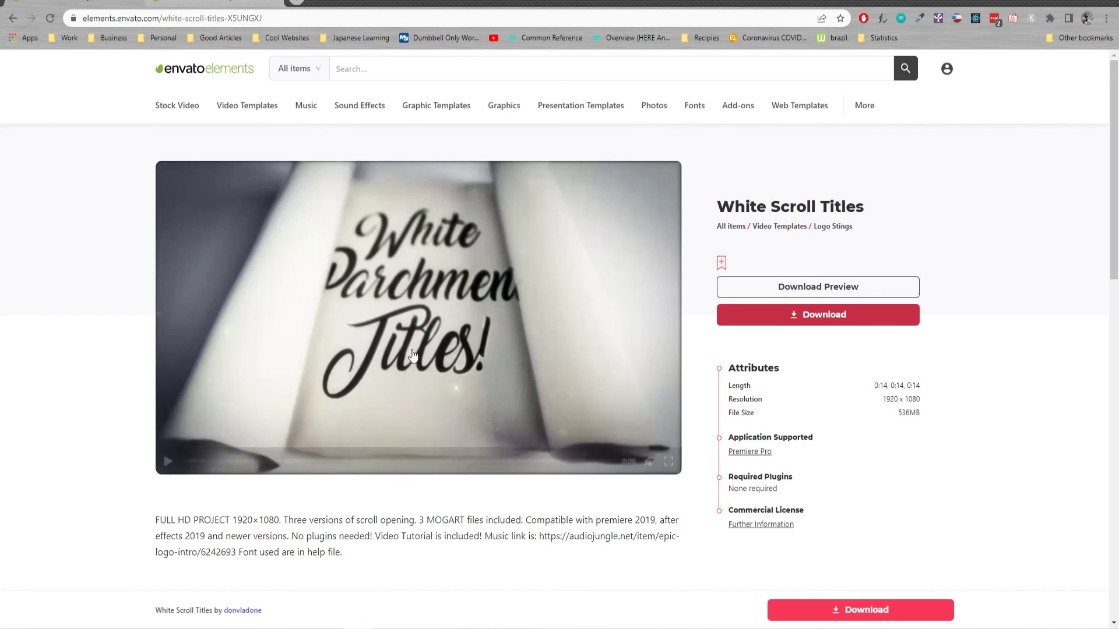
Switch to the Envato 'title' search results and scroll through the Premiere Pro title templates
left_click(228, 2)
scroll(991, 280, "down", 15)
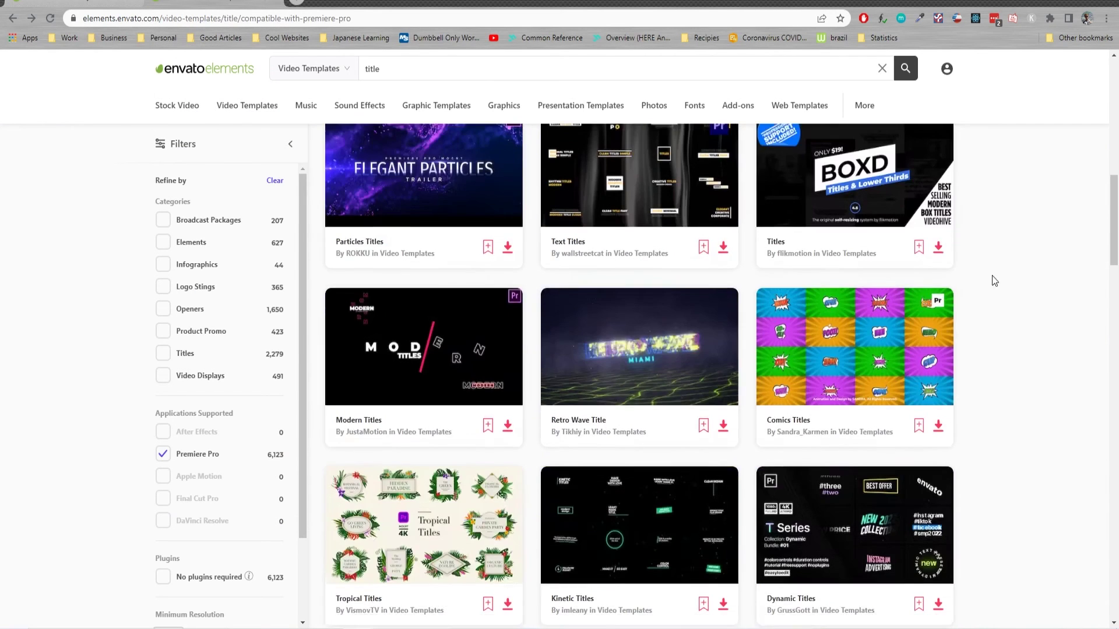
scroll(1005, 317, "down", 14)
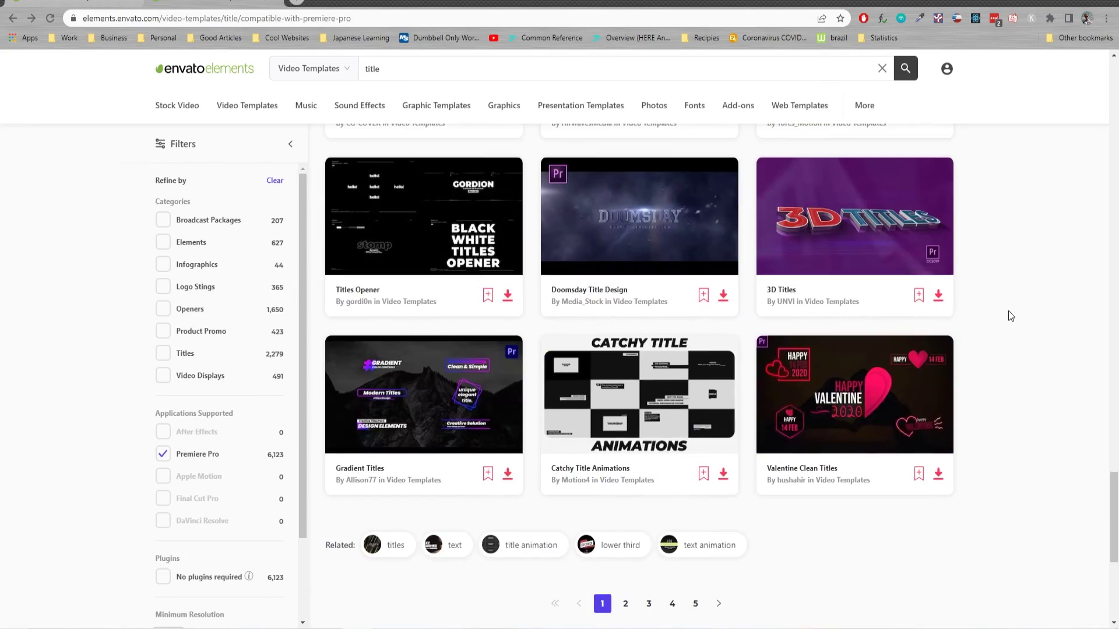
scroll(1007, 315, "down", 4)
scroll(1008, 315, "up", 15)
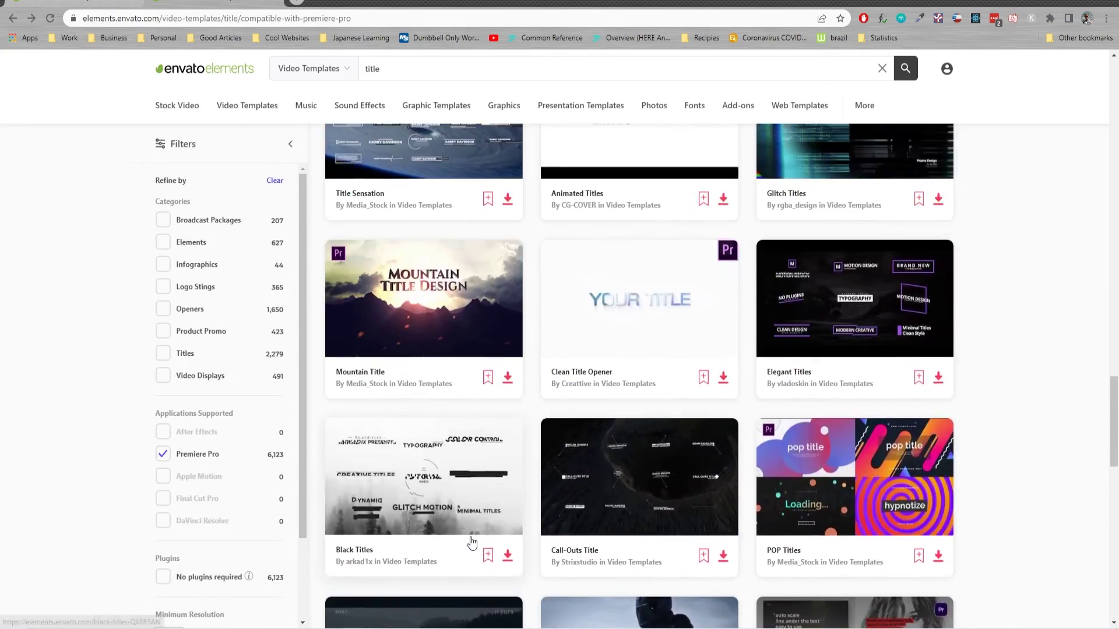